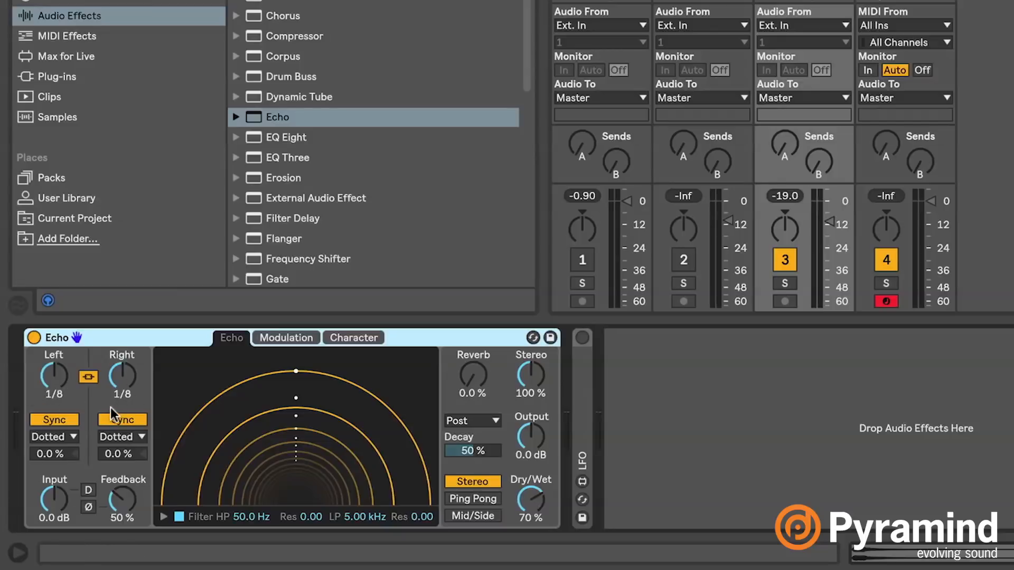
Try Echo's Stereo, Ping Pong and Mid/Side channel modes in turn.
{"action": "left_click", "coordinate": [486, 480]}
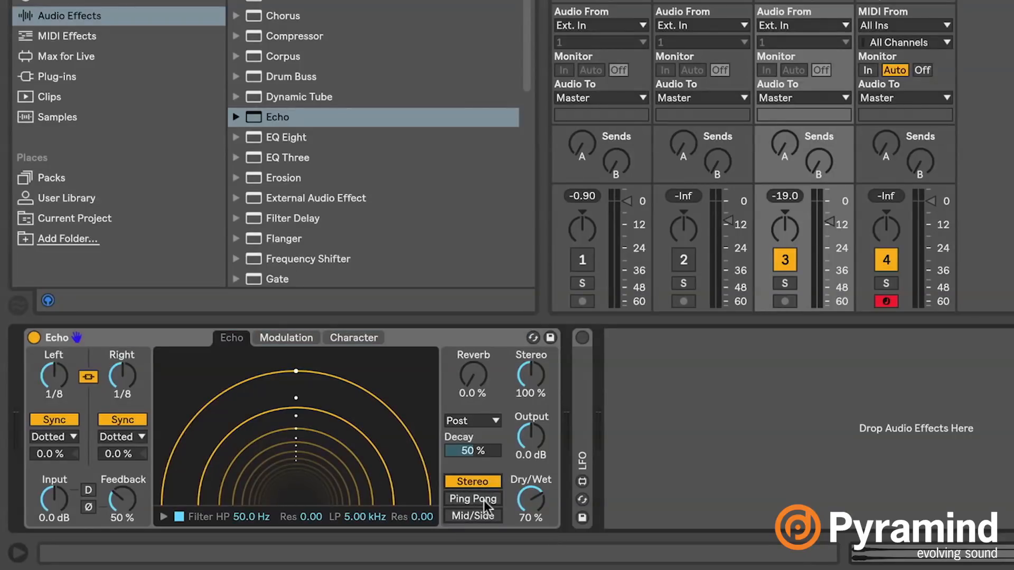
{"action": "left_click", "coordinate": [484, 499]}
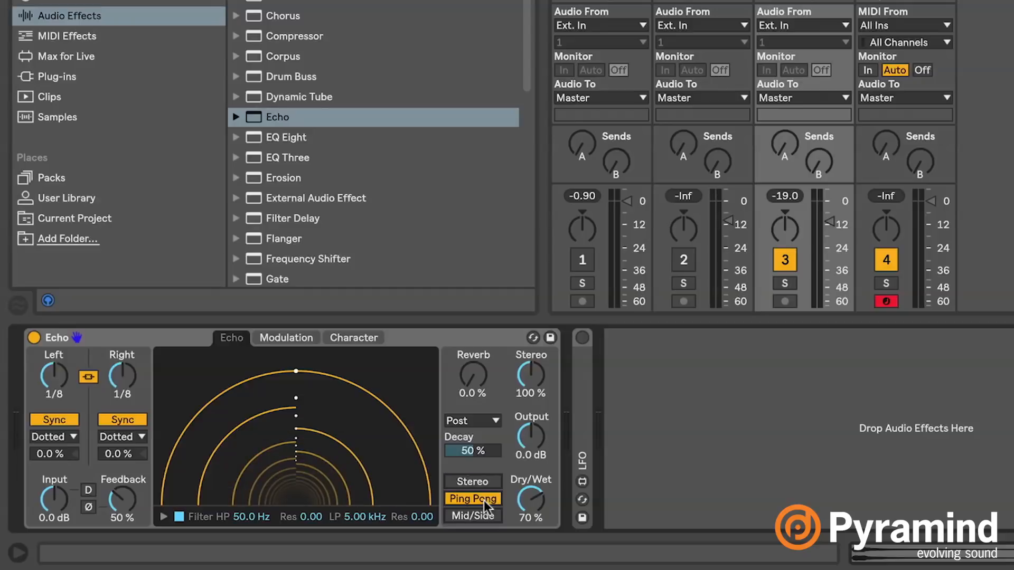
{"action": "left_click", "coordinate": [482, 515]}
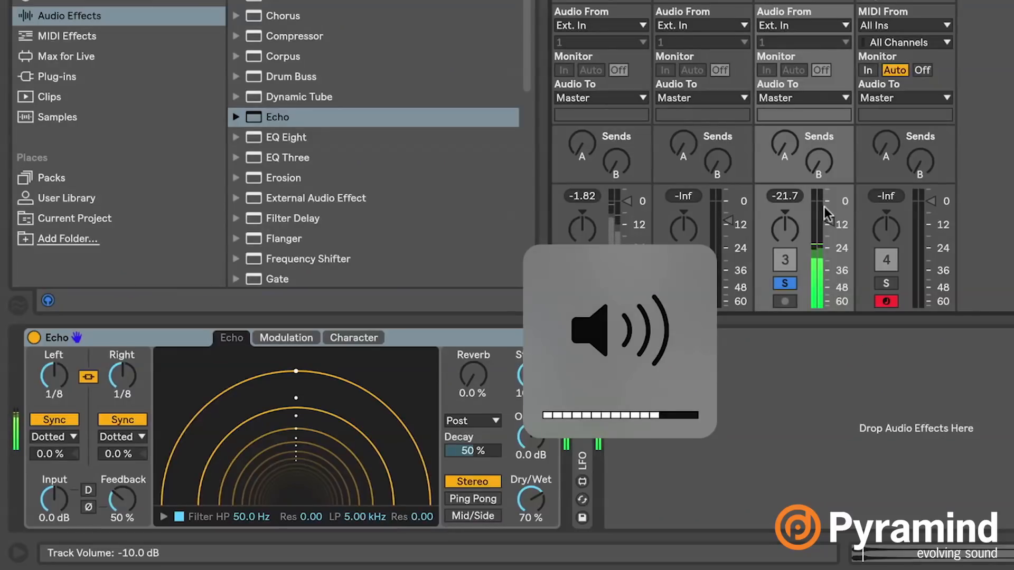
Raise track 3's volume slightly, and switch Echo off and on again to compare the dry and delayed sound.
{"action": "left_click_drag", "start_coordinate": [831, 221], "coordinate": [830, 212]}
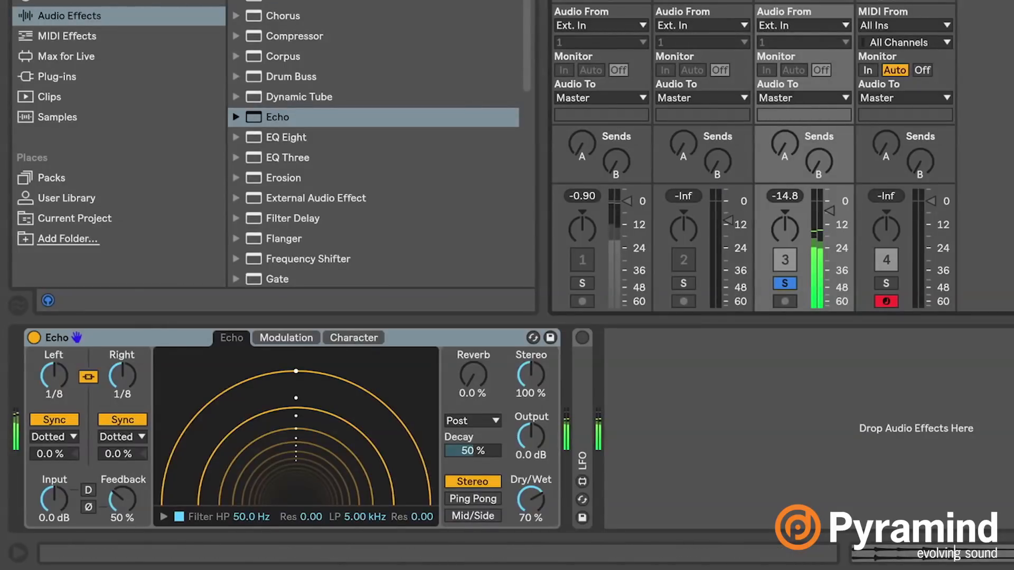
{"action": "left_click", "coordinate": [34, 338]}
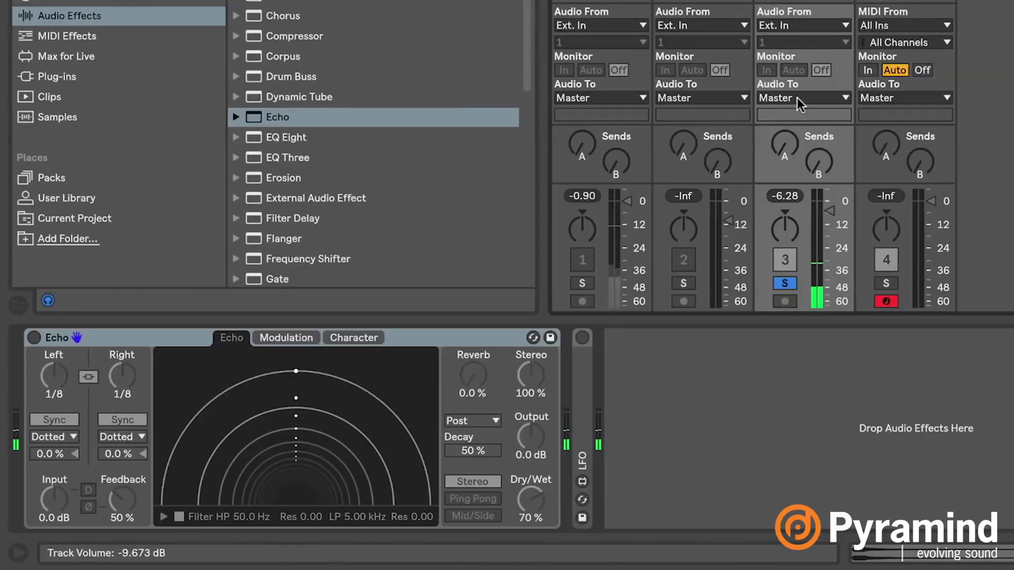
{"action": "left_click", "coordinate": [76, 342]}
{"action": "left_click", "coordinate": [34, 337]}
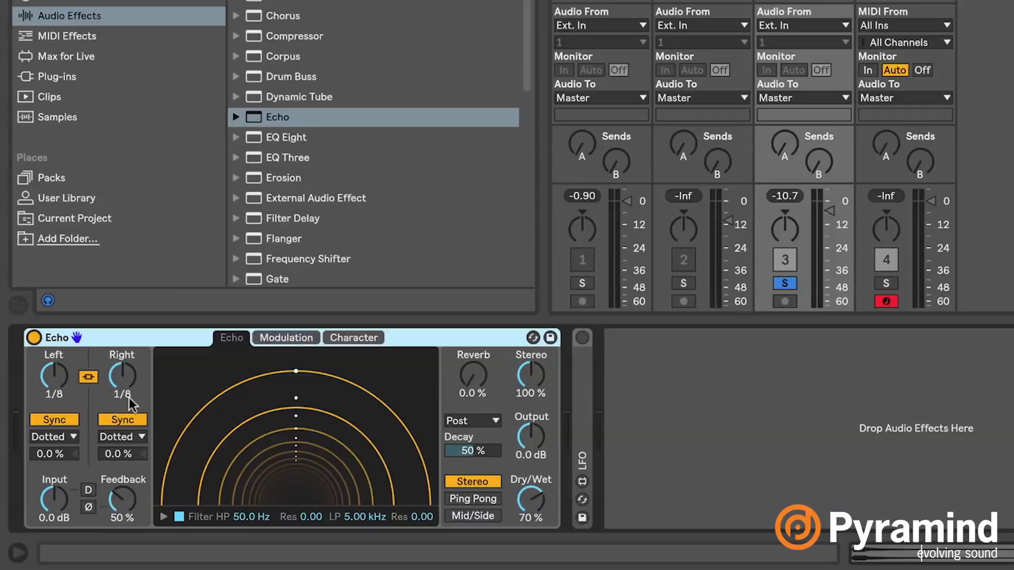
Toggle the left delay's Sync off and on and try other delay times before returning it to 1/8.
{"action": "left_click", "coordinate": [62, 416]}
{"action": "left_click", "coordinate": [62, 416]}
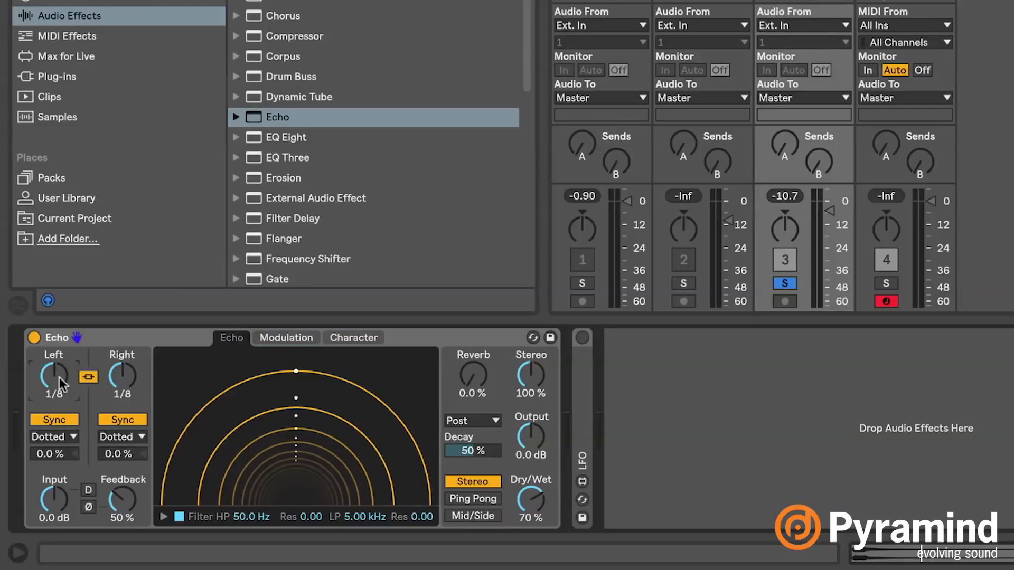
{"action": "scroll", "coordinate": [59, 377], "scroll_direction": "up", "scroll_amount": 1}
{"action": "scroll", "coordinate": [59, 377], "scroll_direction": "down", "scroll_amount": 2}
{"action": "scroll", "coordinate": [60, 377], "scroll_direction": "up", "scroll_amount": 1}
Review the note-division options of the left delay and keep Dotted selected.
{"action": "left_click", "coordinate": [50, 441]}
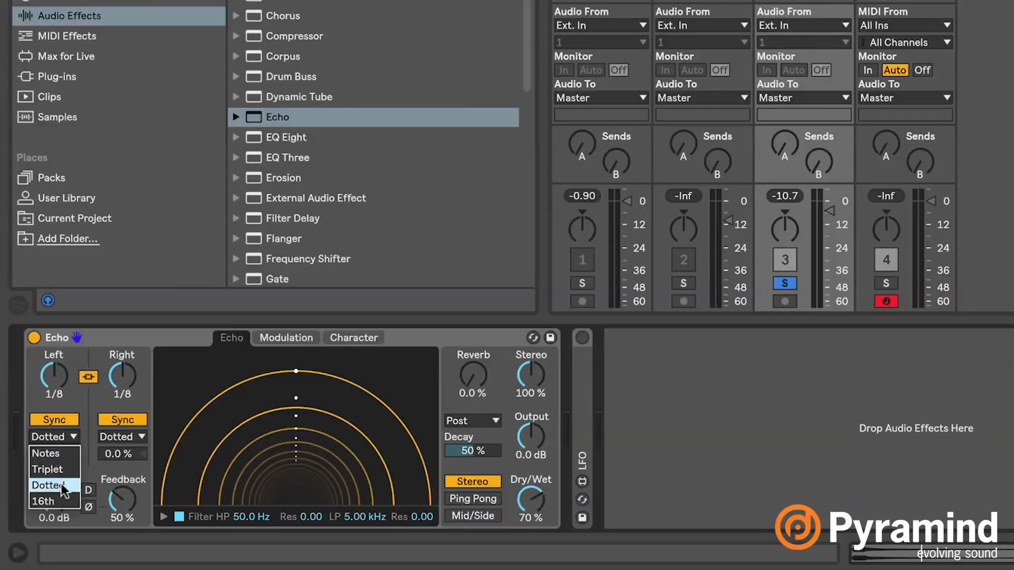
{"action": "left_click", "coordinate": [66, 437]}
{"action": "left_click", "coordinate": [66, 437]}
{"action": "left_click", "coordinate": [68, 478]}
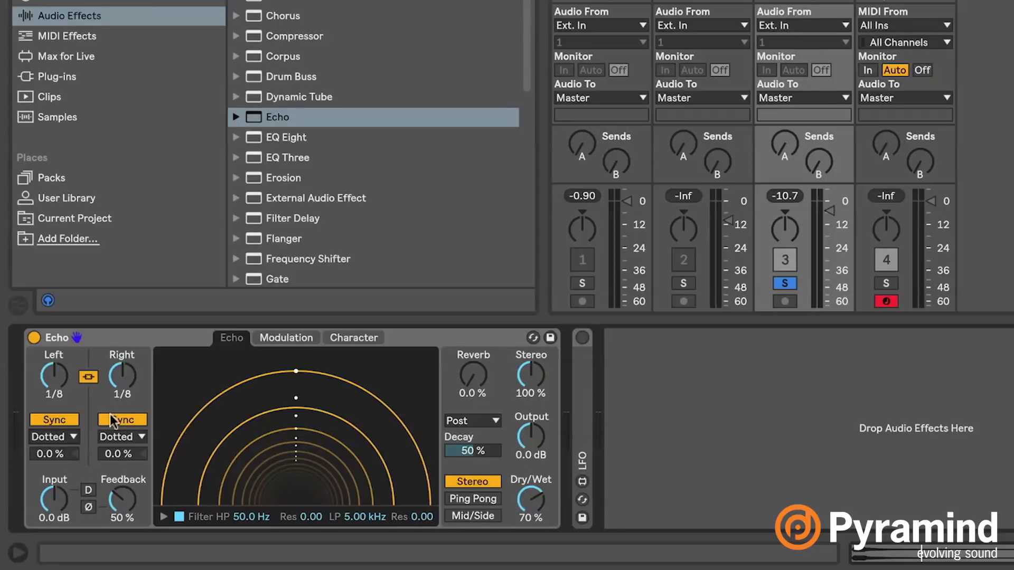
Play the track, set the left delay time to 1/16 and unlink it from the right channel at 1/8.
{"action": "key", "text": "space"}
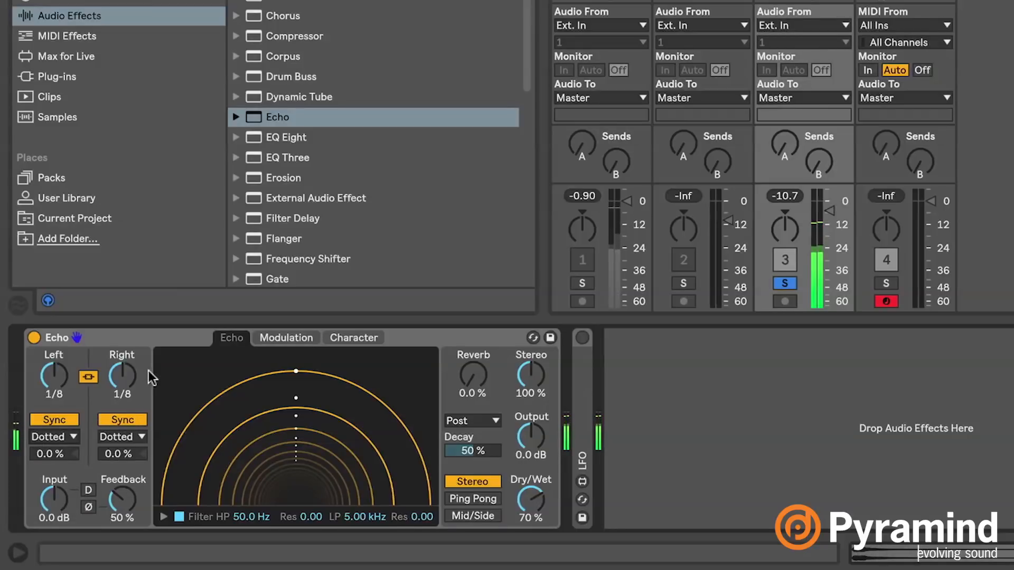
{"action": "scroll", "coordinate": [55, 379], "scroll_direction": "up", "scroll_amount": 1}
{"action": "scroll", "coordinate": [55, 379], "scroll_direction": "down", "scroll_amount": 2}
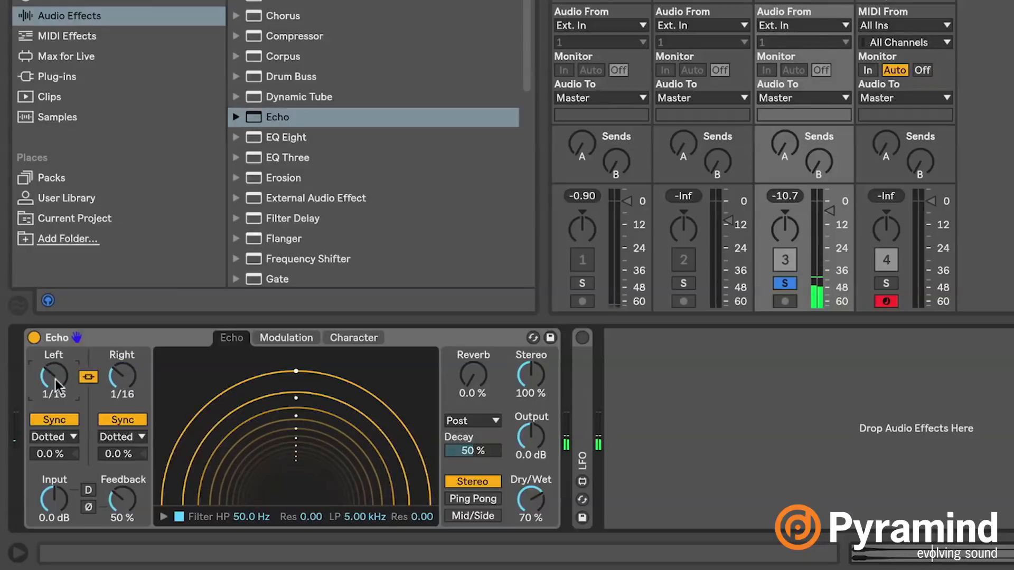
{"action": "left_click", "coordinate": [90, 377]}
{"action": "left_click", "coordinate": [90, 376]}
{"action": "left_click", "coordinate": [93, 377]}
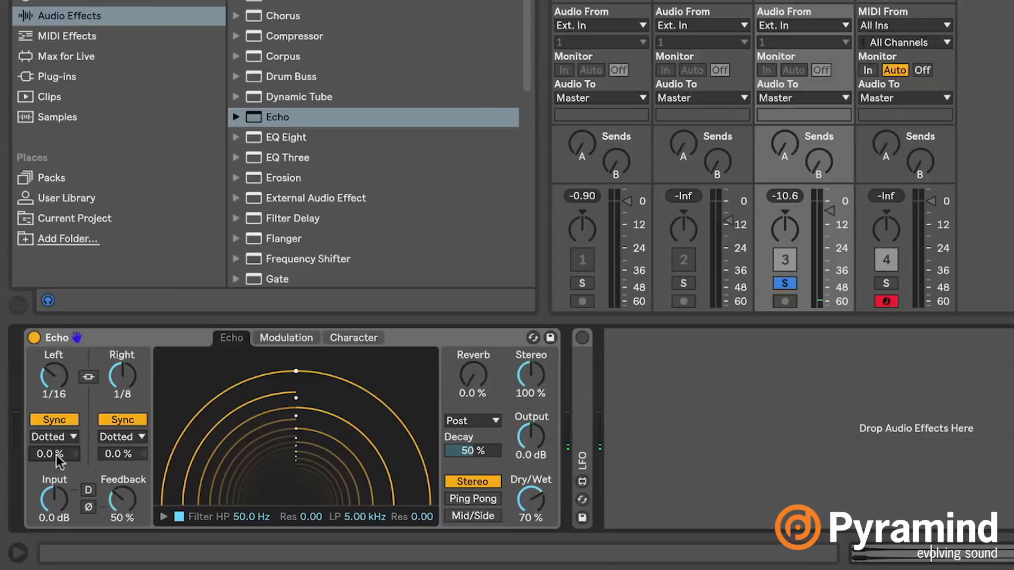
Offset the left delay by 29 % and the right delay by -21 %.
{"action": "mouse_move", "coordinate": [56, 455]}
{"action": "left_mouse_down"}
{"action": "mouse_move", "coordinate": [56, 441]}
{"action": "mouse_move", "coordinate": [56, 455]}
{"action": "left_mouse_up"}
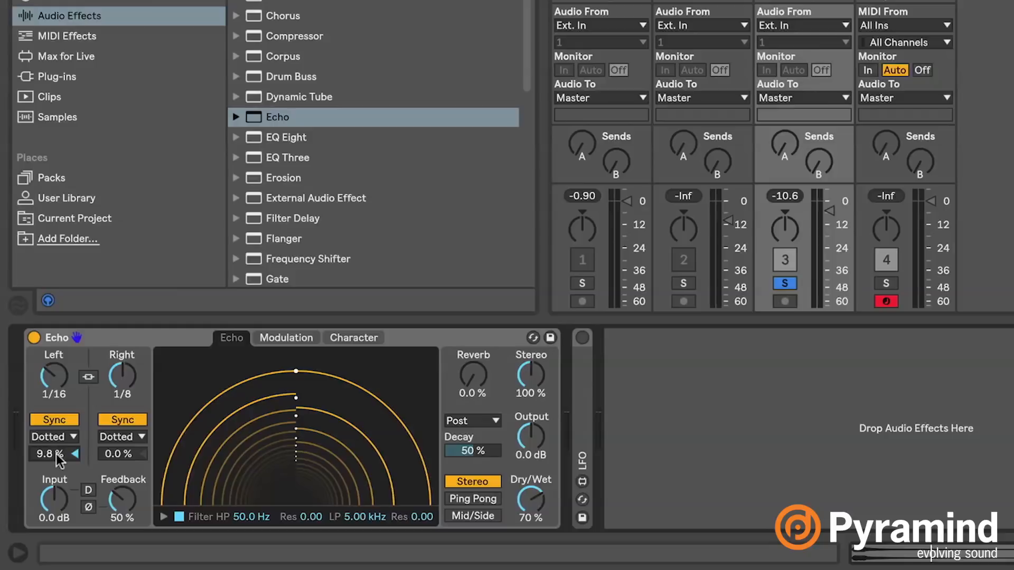
{"action": "mouse_move", "coordinate": [56, 455]}
{"action": "left_mouse_down"}
{"action": "mouse_move", "coordinate": [56, 442]}
{"action": "mouse_move", "coordinate": [56, 455]}
{"action": "left_mouse_up"}
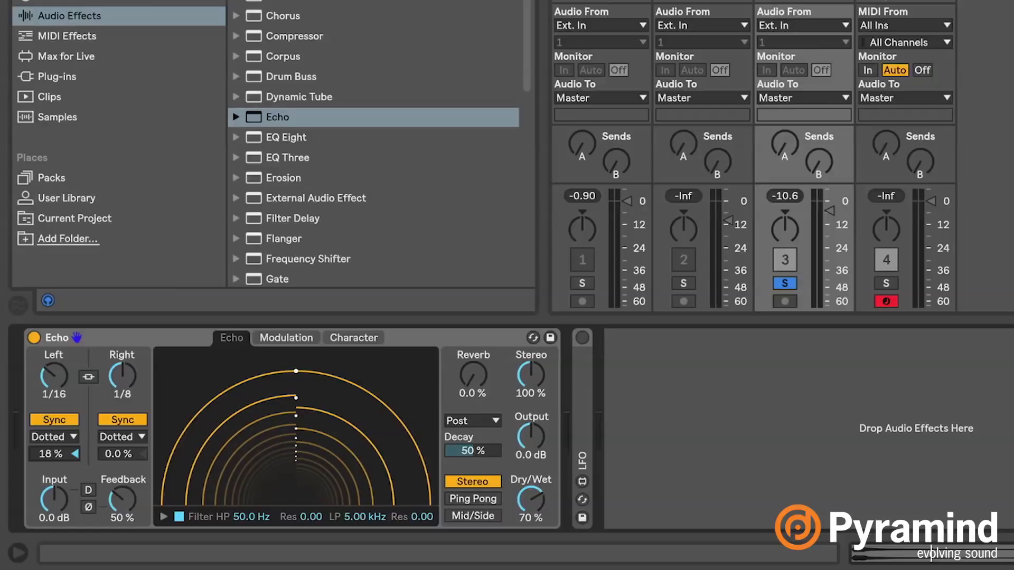
{"action": "left_click_drag", "start_coordinate": [56, 455], "coordinate": [56, 444]}
{"action": "left_click_drag", "start_coordinate": [123, 454], "coordinate": [122, 475]}
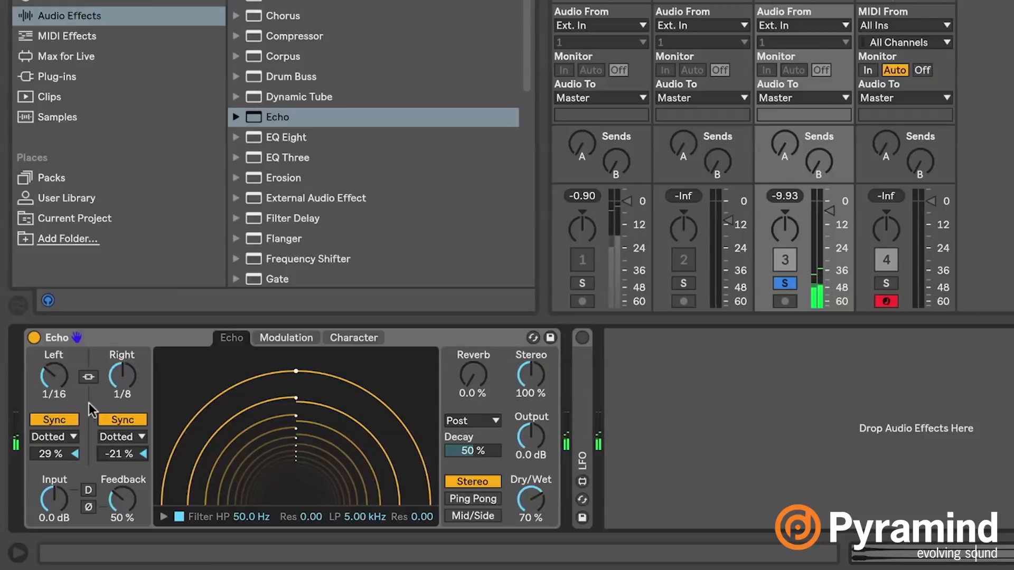
Switch the right delay from Sync to Time mode and shorten it to 15.8 ms.
{"action": "left_click", "coordinate": [120, 420]}
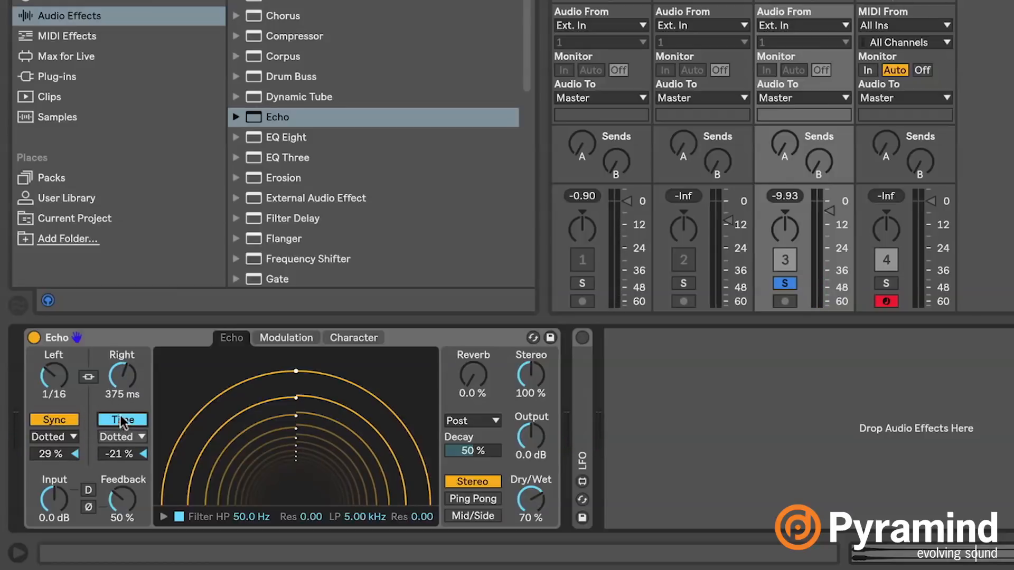
{"action": "left_click_drag", "start_coordinate": [127, 373], "coordinate": [128, 421]}
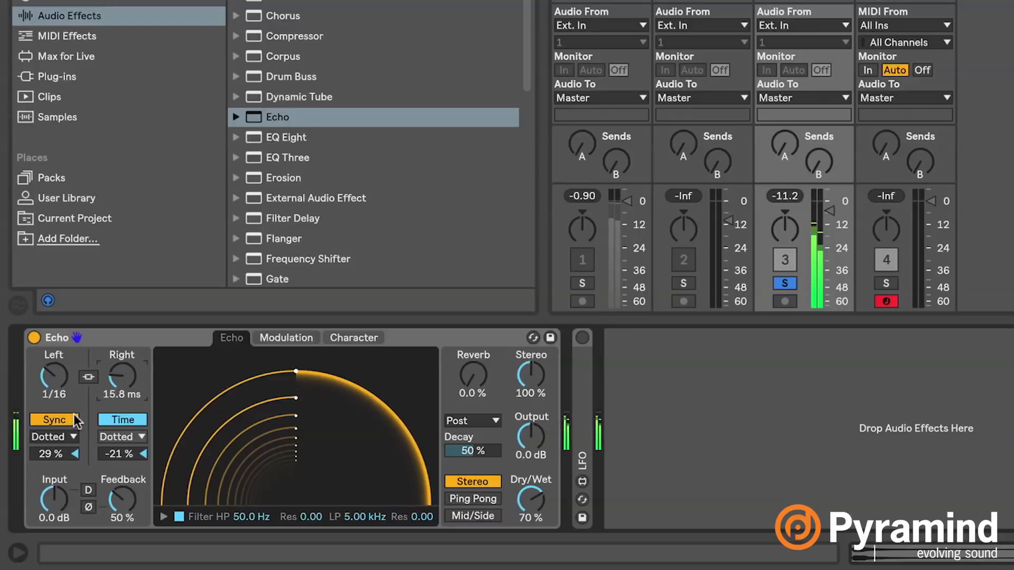
Switch the left delay to Time mode and link both channels at 2.37 s.
{"action": "left_click", "coordinate": [69, 418]}
{"action": "mouse_move", "coordinate": [54, 376]}
{"action": "left_mouse_down"}
{"action": "mouse_move", "coordinate": [53, 407]}
{"action": "mouse_move", "coordinate": [54, 354]}
{"action": "mouse_move", "coordinate": [54, 409]}
{"action": "mouse_move", "coordinate": [54, 357]}
{"action": "mouse_move", "coordinate": [56, 375]}
{"action": "left_mouse_up"}
{"action": "left_click", "coordinate": [88, 377]}
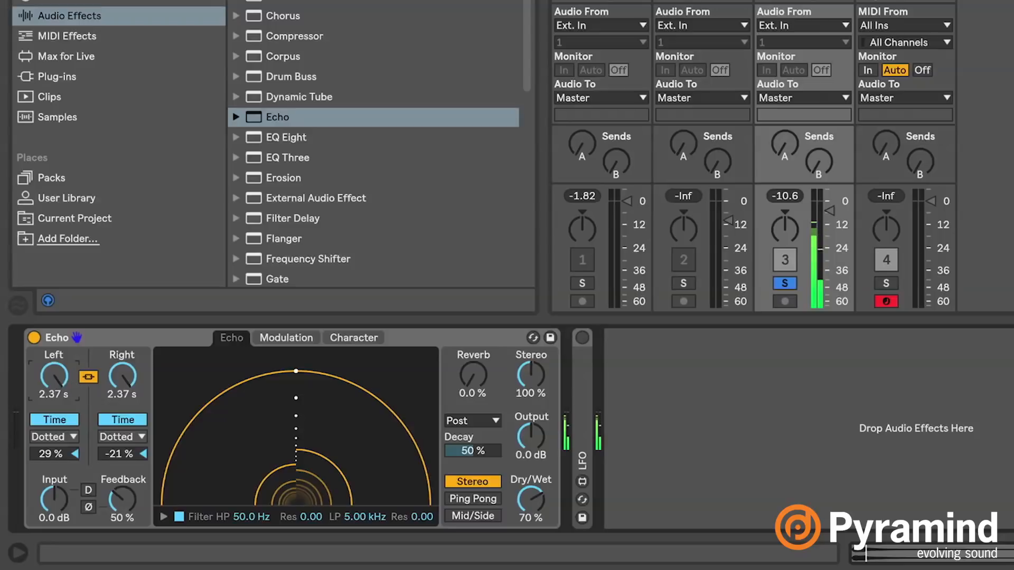
Unlink the channels, with the left delay synced at 1/8 and the right delay at 159 ms in Time mode.
{"action": "left_click_drag", "start_coordinate": [58, 373], "coordinate": [61, 379]}
{"action": "left_click", "coordinate": [113, 411]}
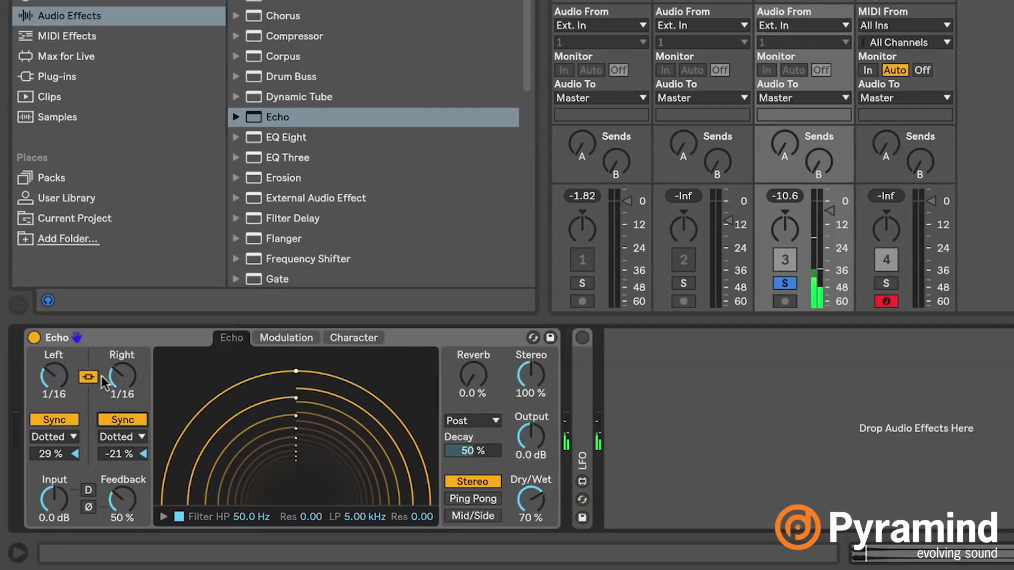
{"action": "left_click", "coordinate": [93, 377]}
{"action": "left_click_drag", "start_coordinate": [125, 384], "coordinate": [125, 361]}
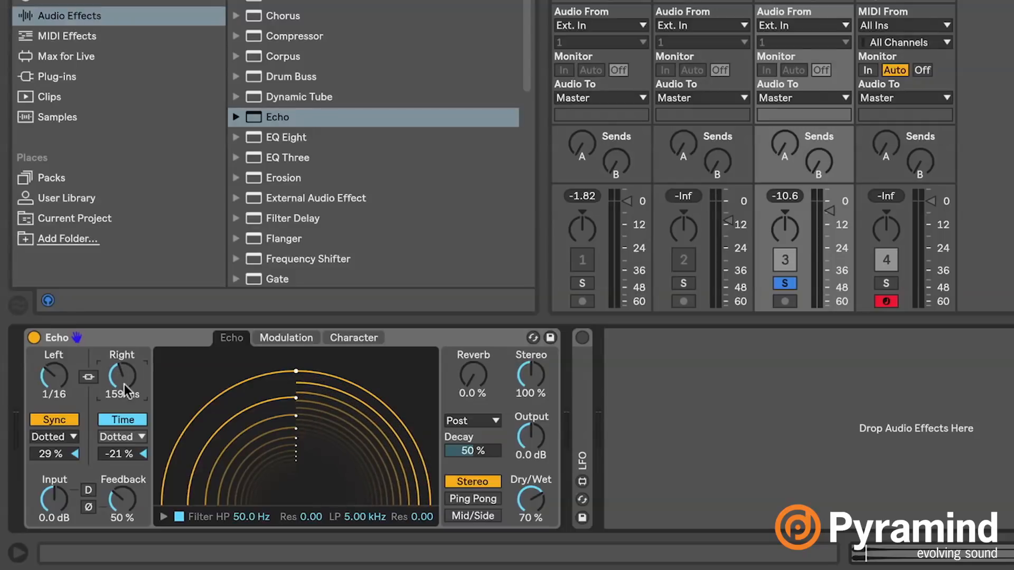
{"action": "left_click_drag", "start_coordinate": [56, 368], "coordinate": [56, 365]}
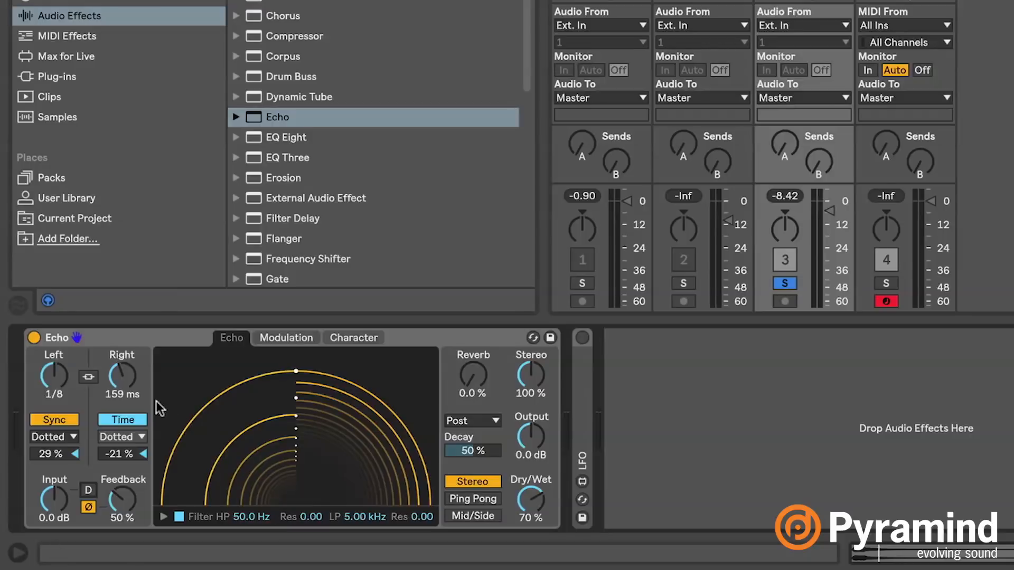
Link both delays in Time mode at 39.5 ms and enable the D and Ø switches.
{"action": "left_click", "coordinate": [87, 491]}
{"action": "left_click", "coordinate": [58, 422]}
{"action": "left_click_drag", "start_coordinate": [53, 376], "coordinate": [54, 402]}
{"action": "left_click", "coordinate": [89, 376]}
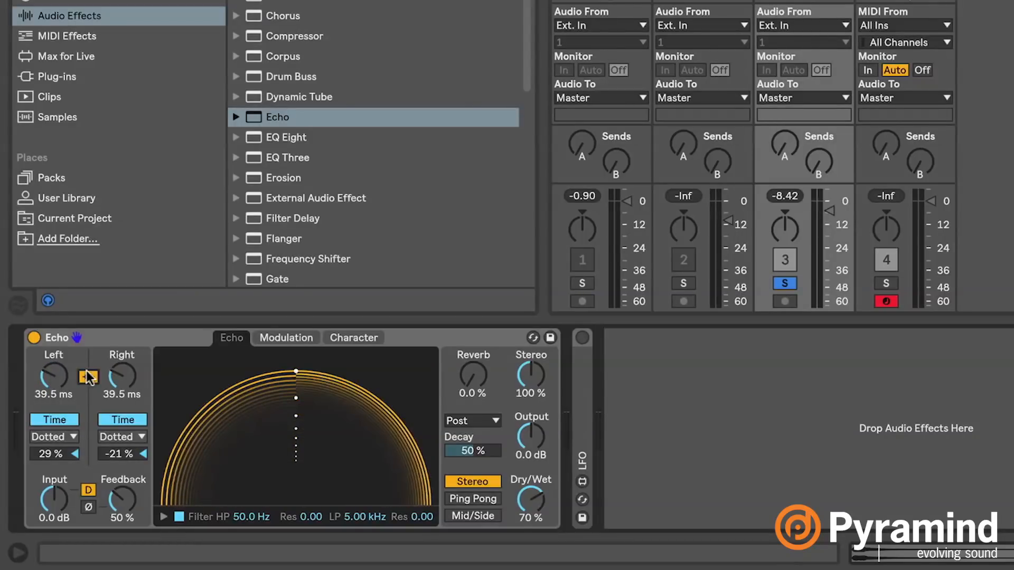
{"action": "left_click", "coordinate": [88, 506]}
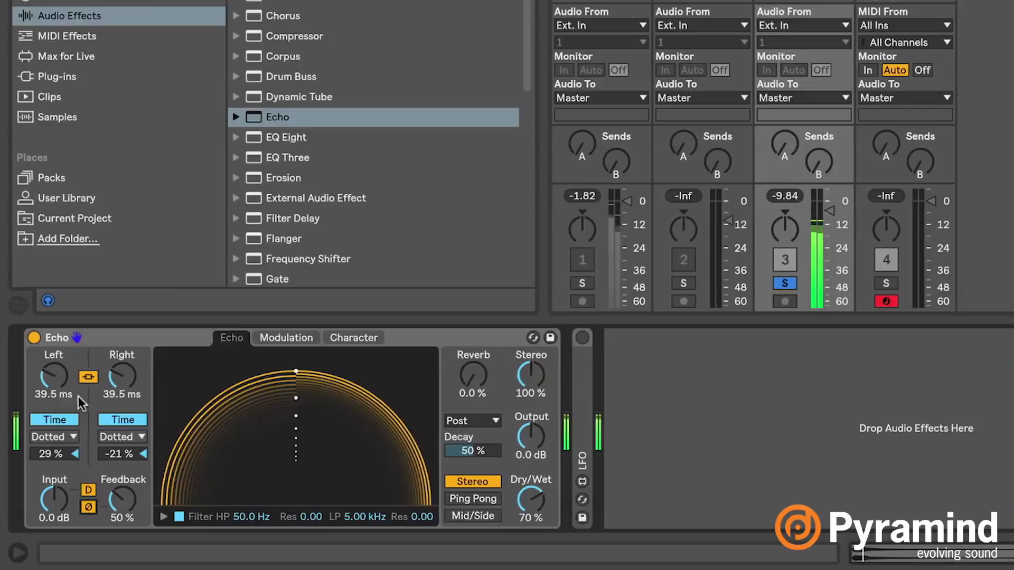
Shorten the linked delays to 3.09 ms and set Dry/Wet to 70 %.
{"action": "left_click_drag", "start_coordinate": [58, 394], "coordinate": [58, 417]}
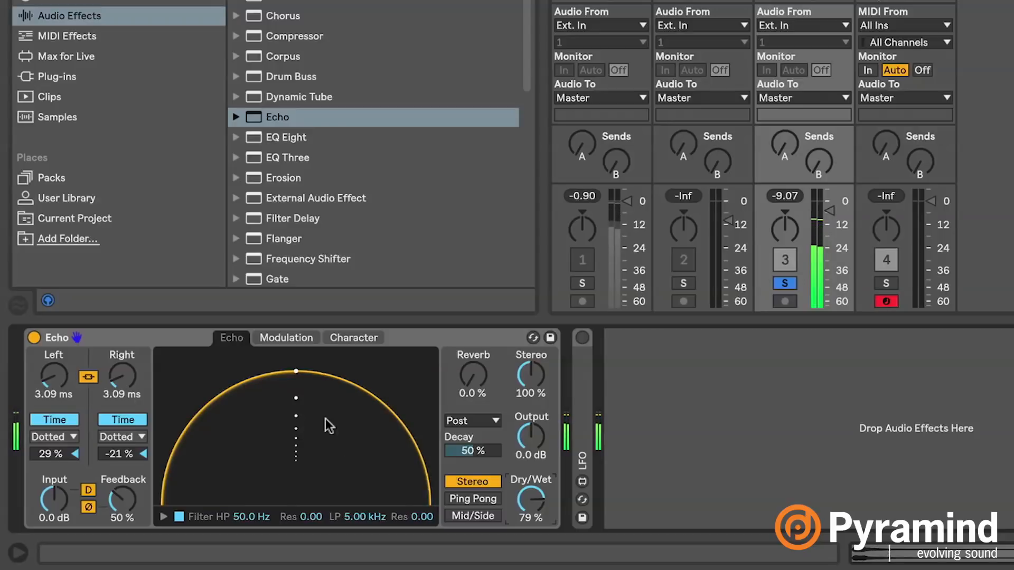
{"action": "left_click_drag", "start_coordinate": [531, 499], "coordinate": [531, 510]}
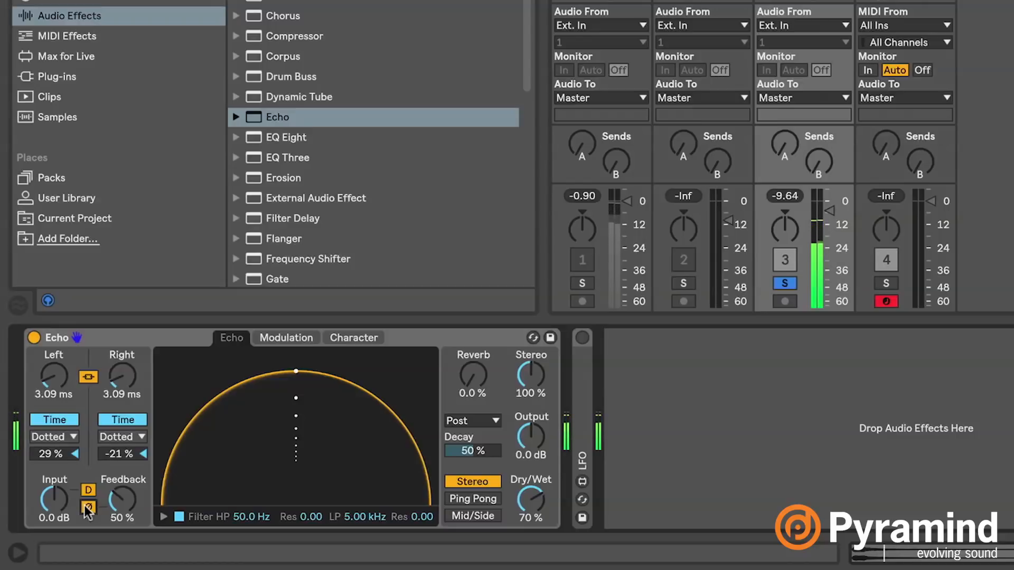
Lengthen the linked delays to 29.9 ms and toggle the Ø switch off and on to compare the sound.
{"action": "left_click_drag", "start_coordinate": [75, 370], "coordinate": [75, 338]}
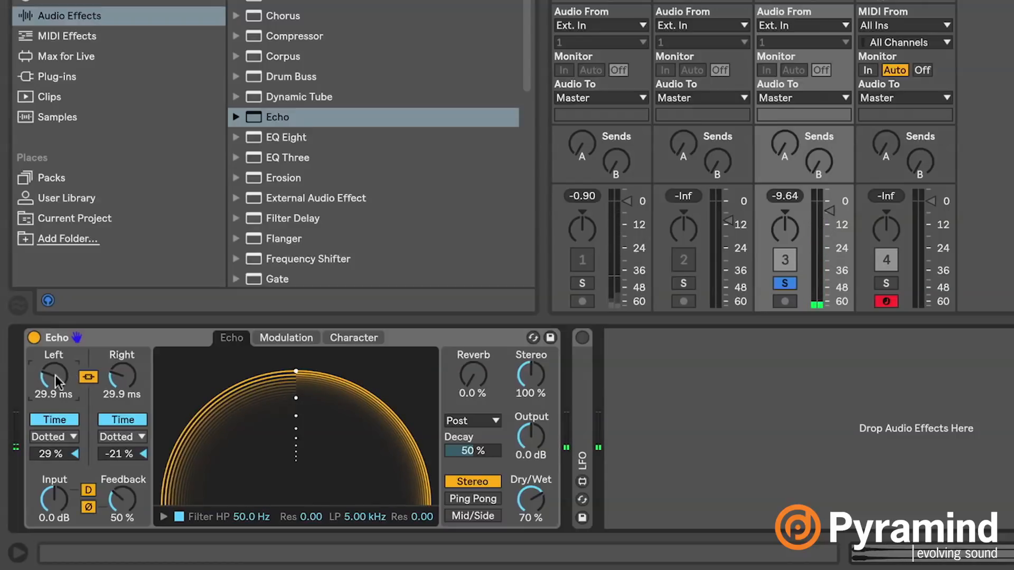
{"action": "left_click", "coordinate": [89, 506]}
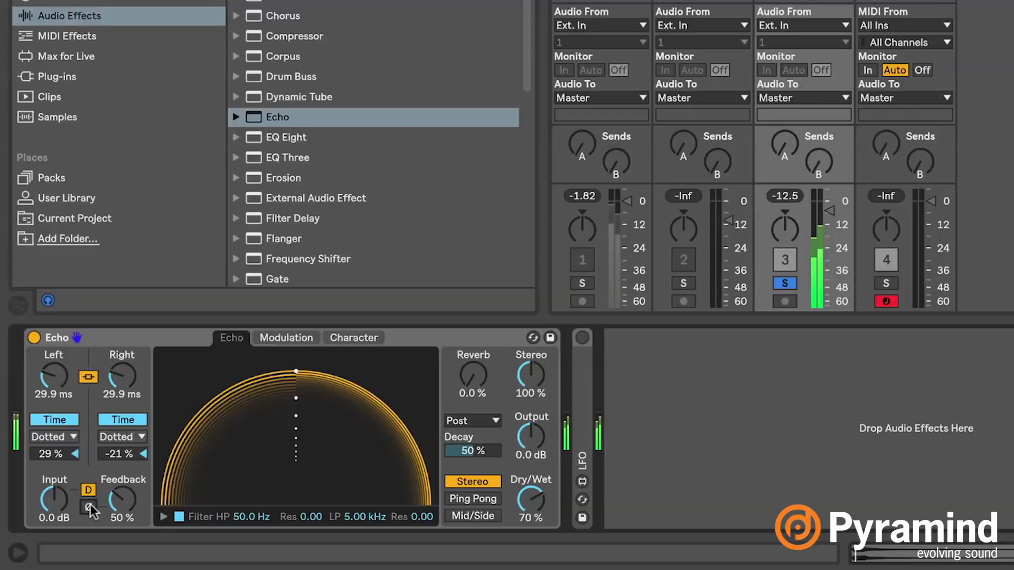
{"action": "left_click", "coordinate": [89, 507]}
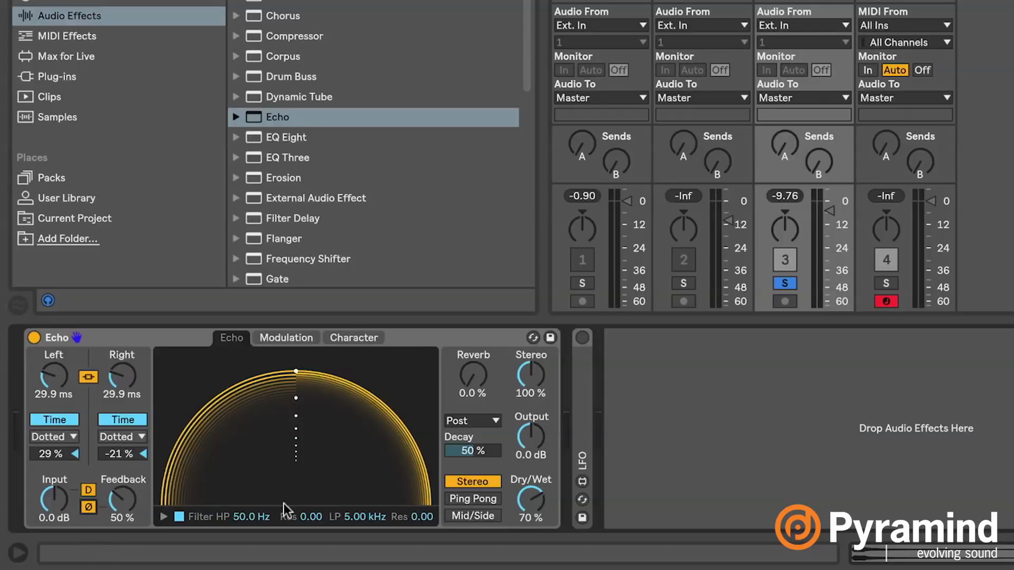
Show Echo's filter graph and set the high-pass frequency to 73.4 Hz.
{"action": "left_click", "coordinate": [160, 513]}
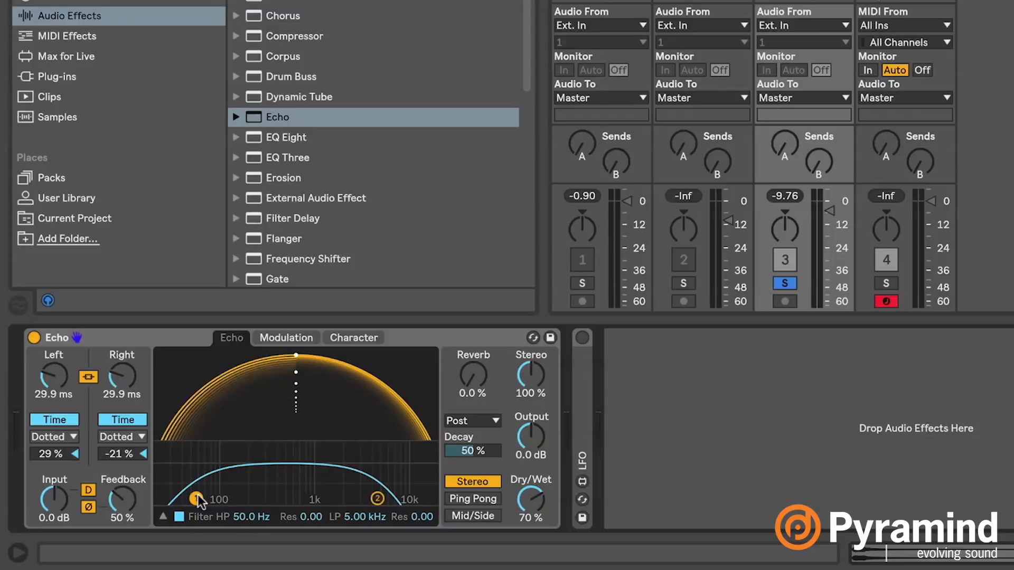
{"action": "left_click_drag", "start_coordinate": [198, 495], "coordinate": [243, 499]}
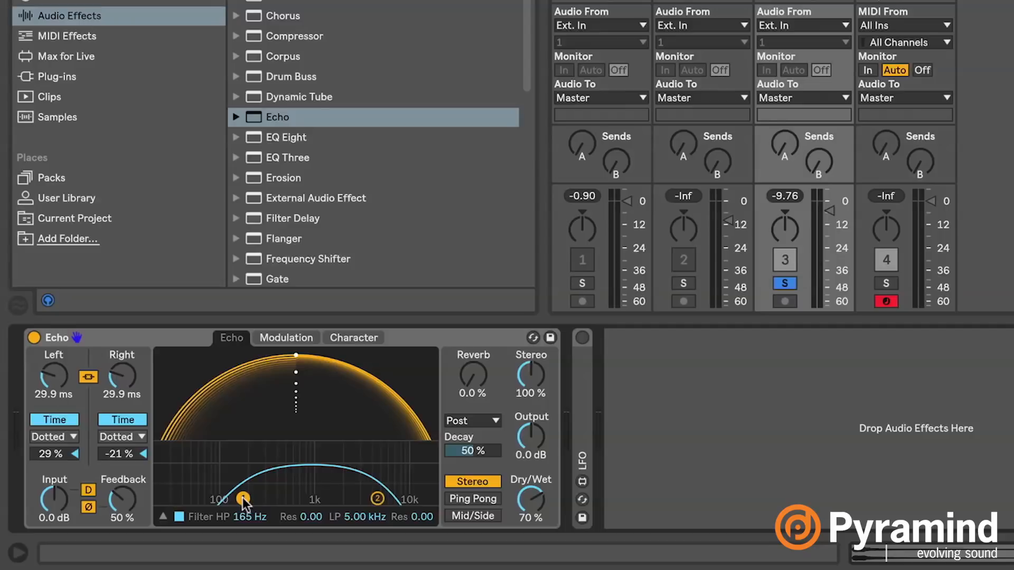
{"action": "left_click_drag", "start_coordinate": [242, 497], "coordinate": [210, 498]}
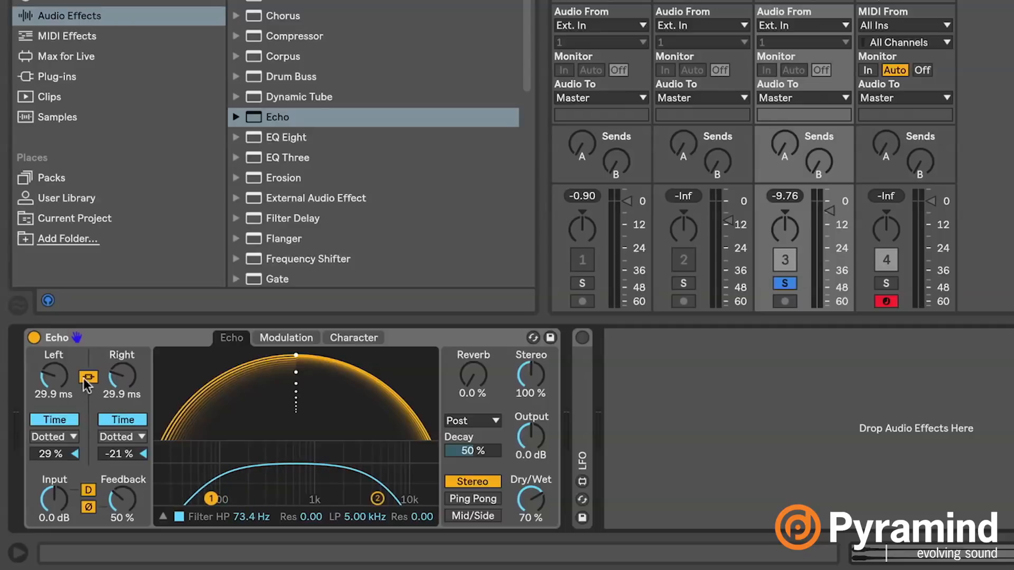
Return the delays to Sync and unlink them, with the left at 1/8 and the right at 1/16, and play the track.
{"action": "left_click", "coordinate": [66, 419]}
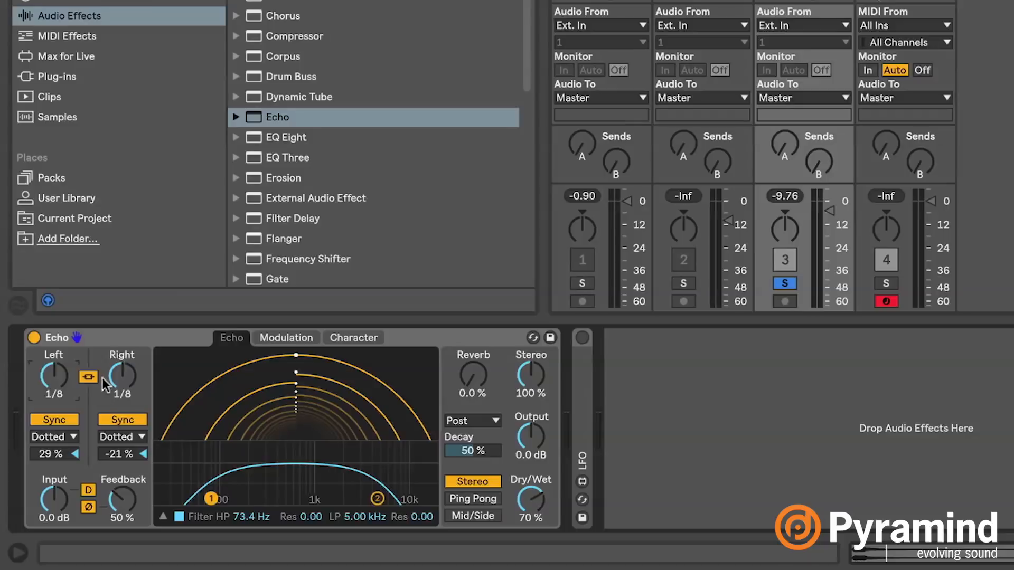
{"action": "left_click", "coordinate": [83, 377]}
{"action": "left_click", "coordinate": [119, 418]}
{"action": "key", "text": "space"}
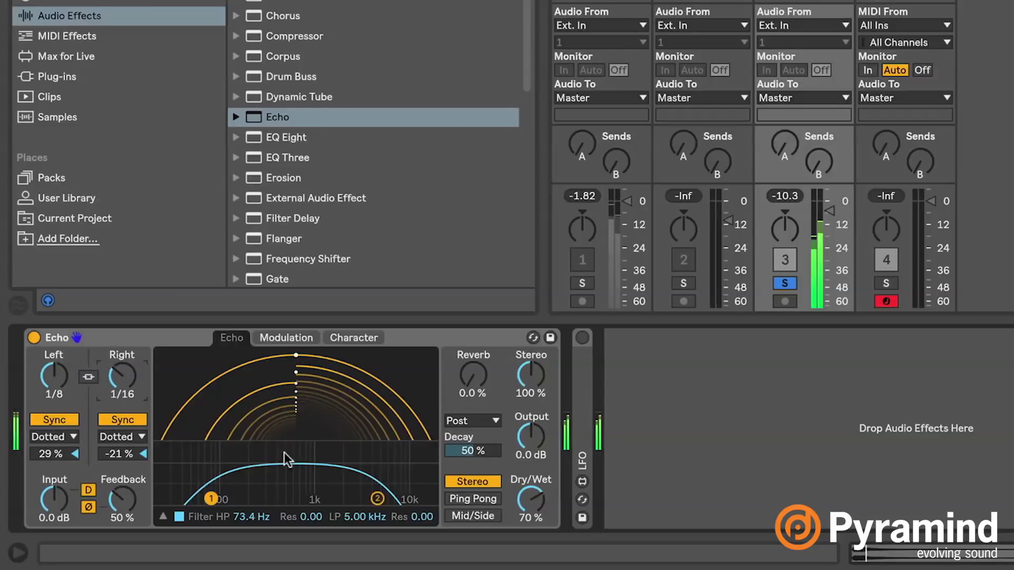
Set Dry/Wet to 100 %, the high-pass resonance to 0.07, and the low-pass filter to 8.64 kHz with 0.08 resonance.
{"action": "left_click_drag", "start_coordinate": [530, 493], "coordinate": [530, 473]}
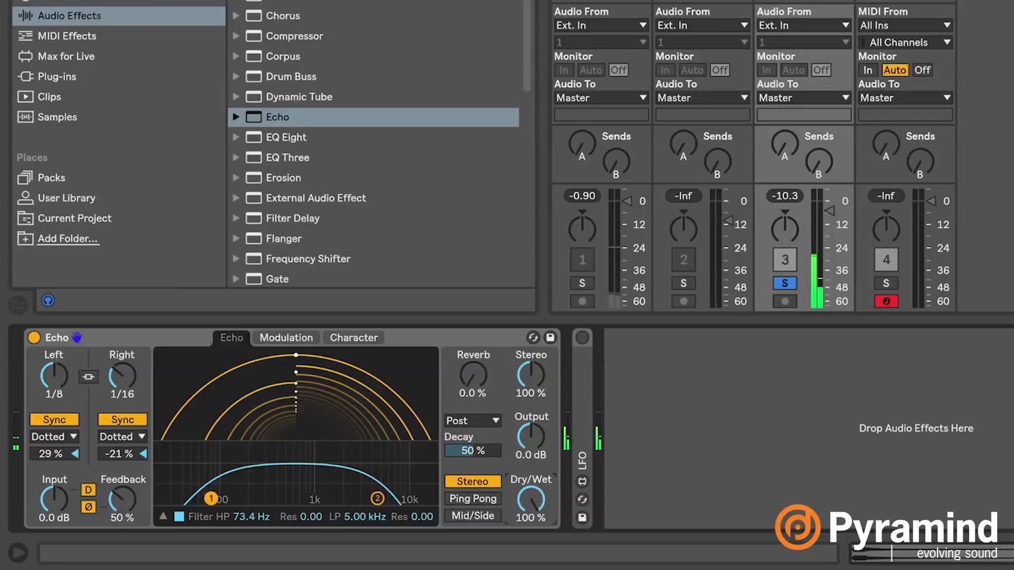
{"action": "mouse_move", "coordinate": [211, 499]}
{"action": "left_mouse_down"}
{"action": "mouse_move", "coordinate": [295, 494]}
{"action": "mouse_move", "coordinate": [298, 470]}
{"action": "mouse_move", "coordinate": [319, 469]}
{"action": "mouse_move", "coordinate": [211, 487]}
{"action": "left_mouse_up"}
{"action": "left_click_drag", "start_coordinate": [377, 500], "coordinate": [398, 484]}
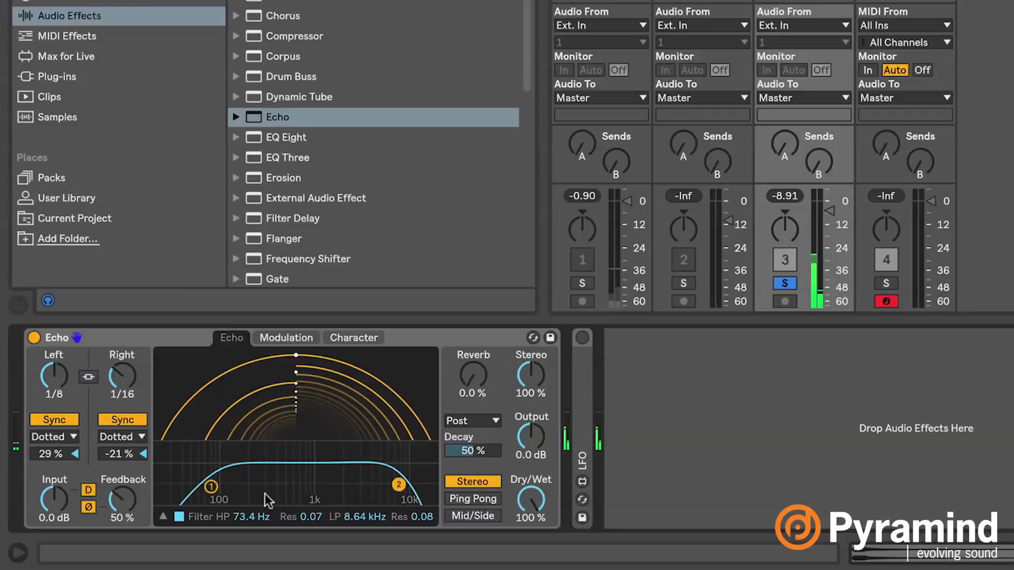
Set Echo's high-pass filter to 217 Hz with 0.15 resonance and its low-pass to 9.37 kHz with 0.14 resonance.
{"action": "left_click_drag", "start_coordinate": [211, 486], "coordinate": [266, 488]}
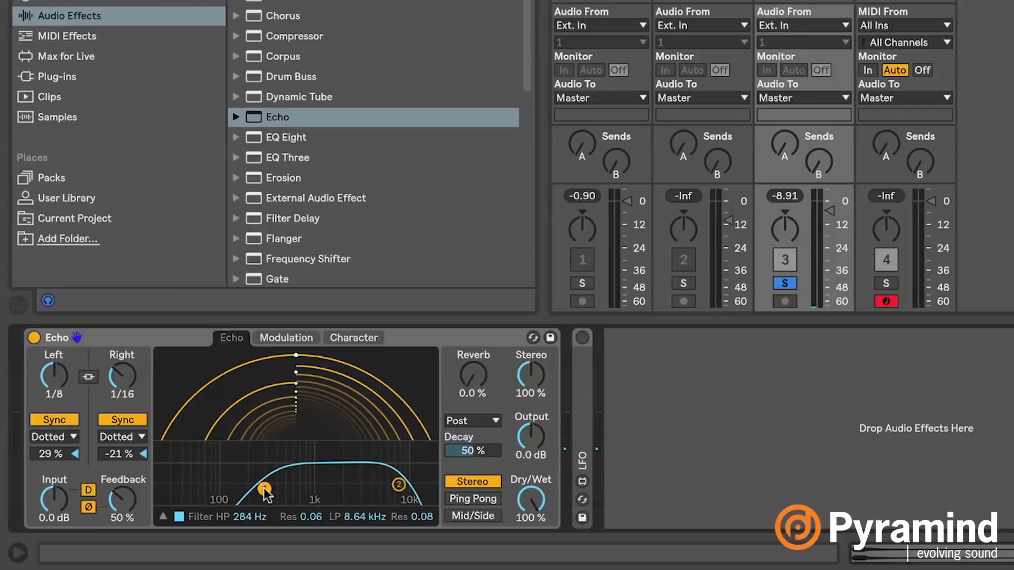
{"action": "mouse_move", "coordinate": [247, 515]}
{"action": "left_mouse_down"}
{"action": "mouse_move", "coordinate": [247, 491]}
{"action": "mouse_move", "coordinate": [249, 523]}
{"action": "left_mouse_up"}
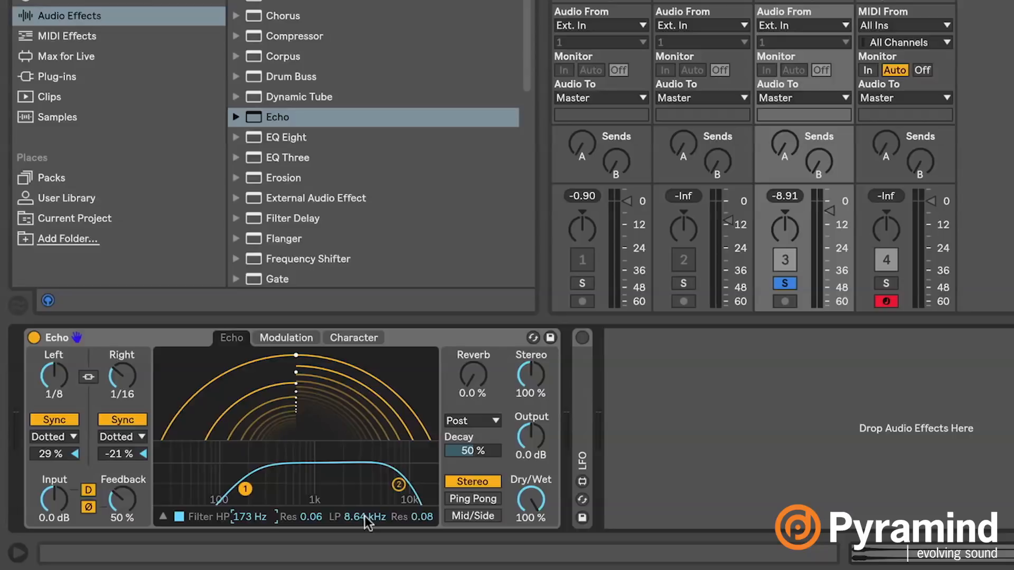
{"action": "left_click_drag", "start_coordinate": [360, 516], "coordinate": [312, 489]}
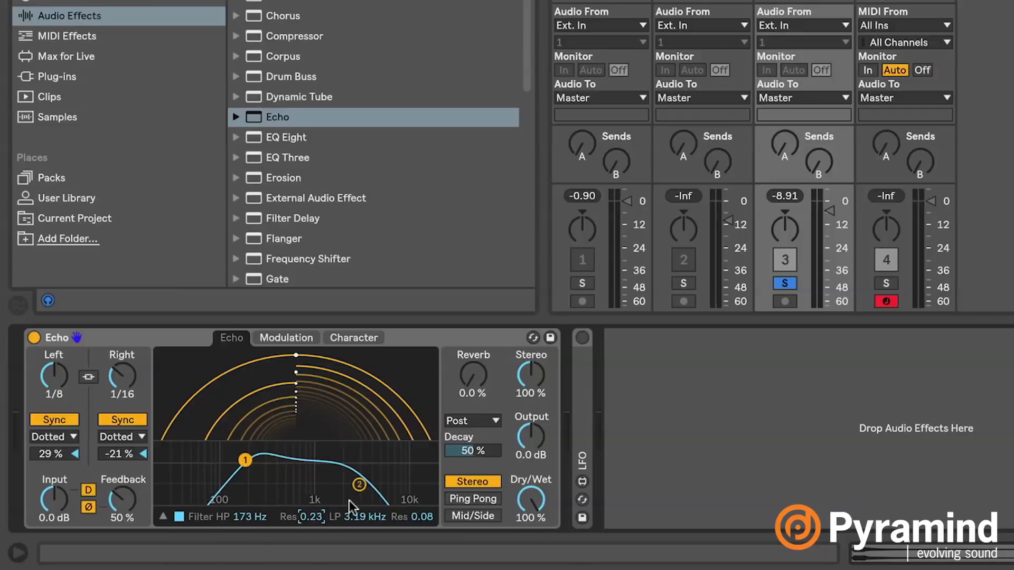
{"action": "mouse_move", "coordinate": [244, 460]}
{"action": "left_mouse_down"}
{"action": "mouse_move", "coordinate": [267, 457]}
{"action": "mouse_move", "coordinate": [229, 457]}
{"action": "mouse_move", "coordinate": [276, 453]}
{"action": "mouse_move", "coordinate": [209, 466]}
{"action": "mouse_move", "coordinate": [357, 460]}
{"action": "mouse_move", "coordinate": [290, 458]}
{"action": "mouse_move", "coordinate": [254, 472]}
{"action": "left_mouse_up"}
{"action": "left_click_drag", "start_coordinate": [366, 485], "coordinate": [403, 475]}
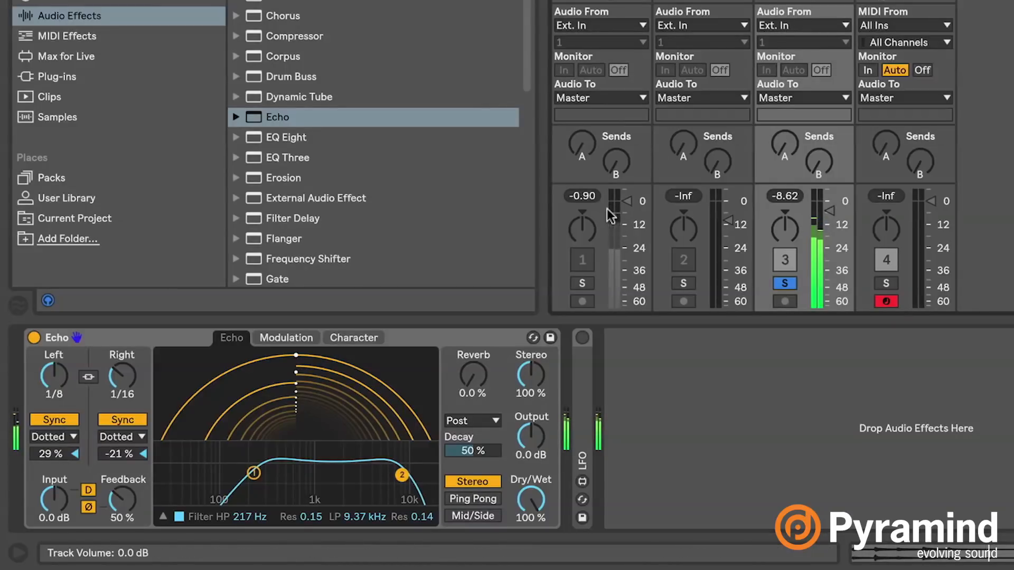
Activate the LFO device and map it to Echo's high-pass frequency, with 45.7 % depth and a tempo-synced rate of 1.
{"action": "double_click", "coordinate": [582, 366]}
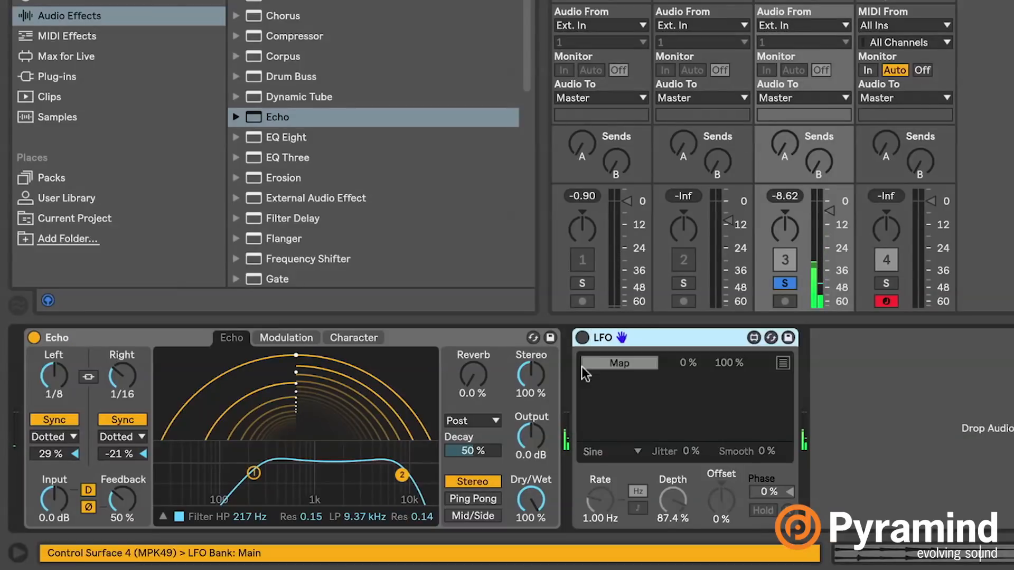
{"action": "left_click", "coordinate": [582, 337]}
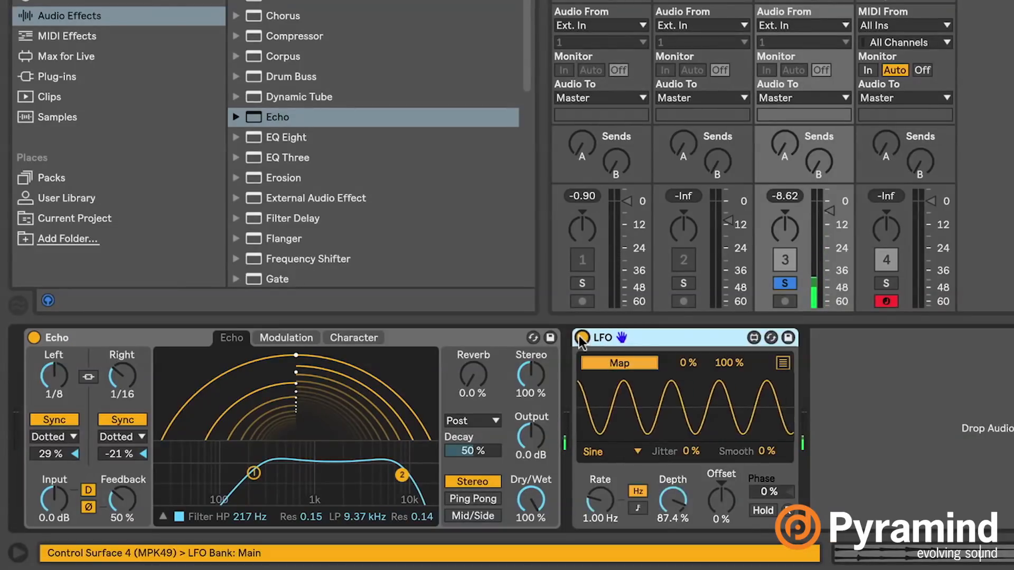
{"action": "left_click", "coordinate": [605, 362]}
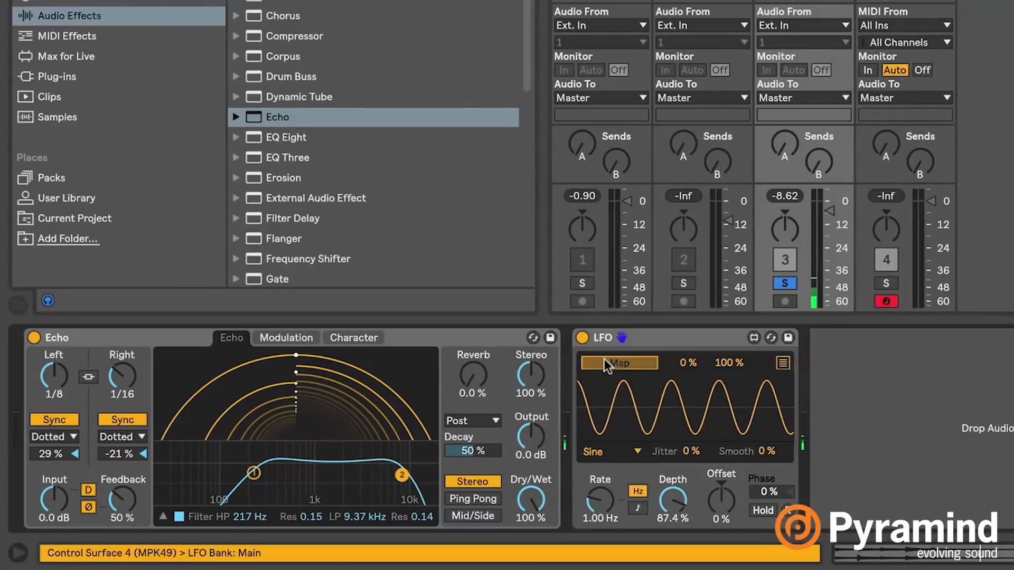
{"action": "left_click", "coordinate": [249, 516]}
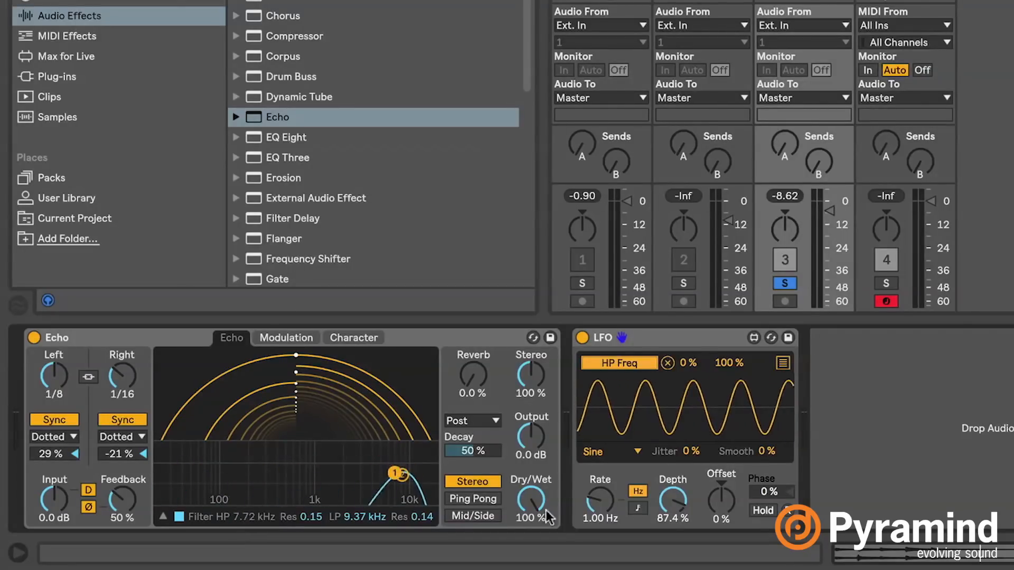
{"action": "left_click_drag", "start_coordinate": [657, 495], "coordinate": [657, 521]}
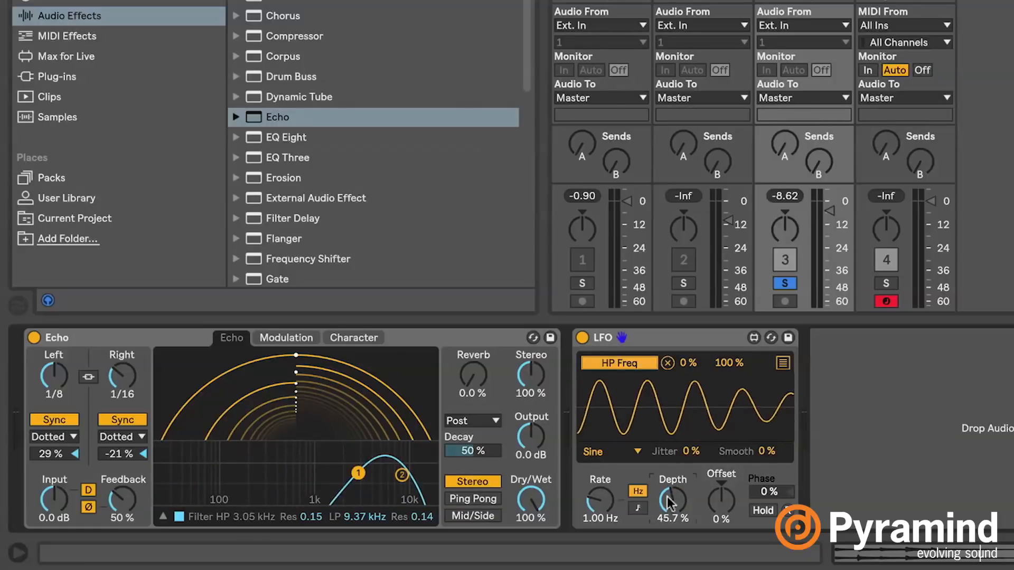
{"action": "left_click", "coordinate": [636, 507]}
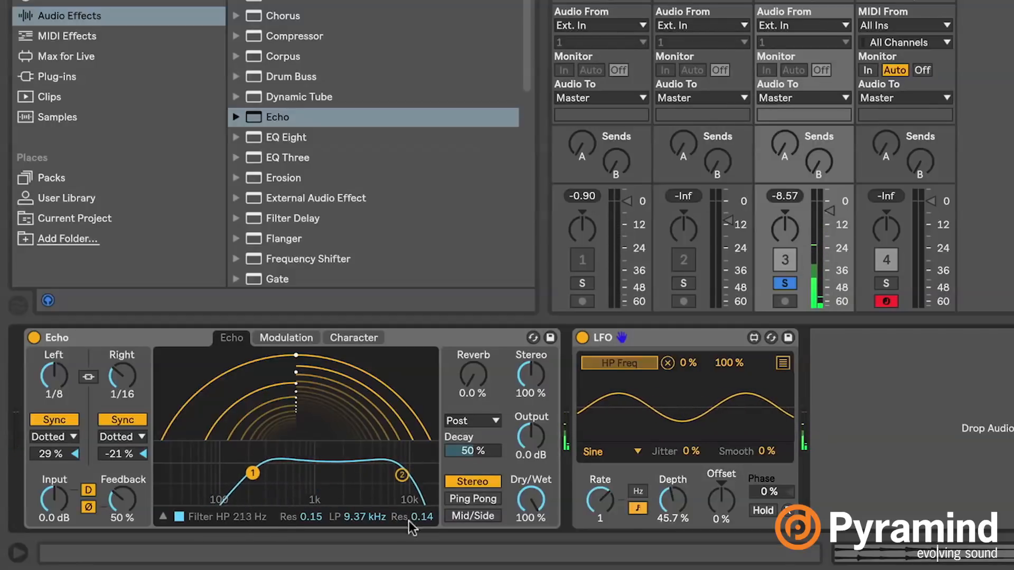
Remap the LFO to Echo's low-pass frequency with 52.8 % depth, and set the high-pass frequency to 148 Hz.
{"action": "left_click", "coordinate": [373, 518]}
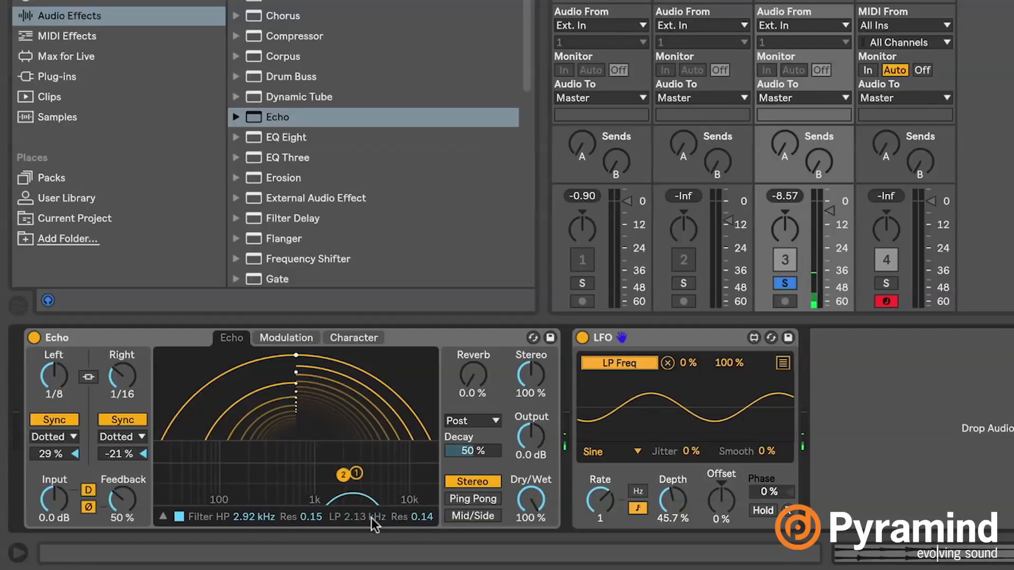
{"action": "left_click_drag", "start_coordinate": [357, 474], "coordinate": [238, 473]}
{"action": "key", "text": "space"}
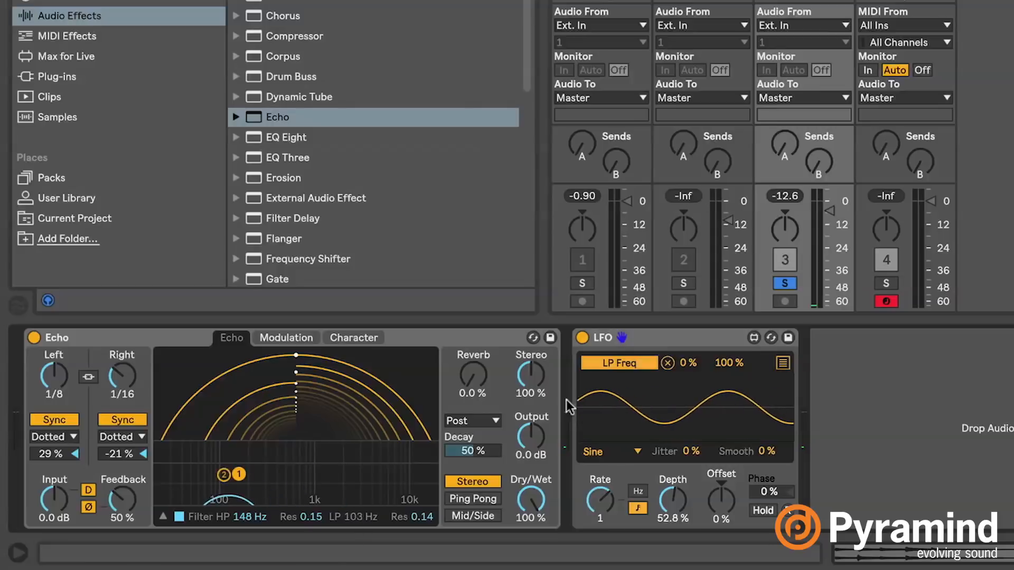
Remove the LFO's mapping to the low-pass frequency and hide Echo's filter graph.
{"action": "left_click", "coordinate": [582, 337]}
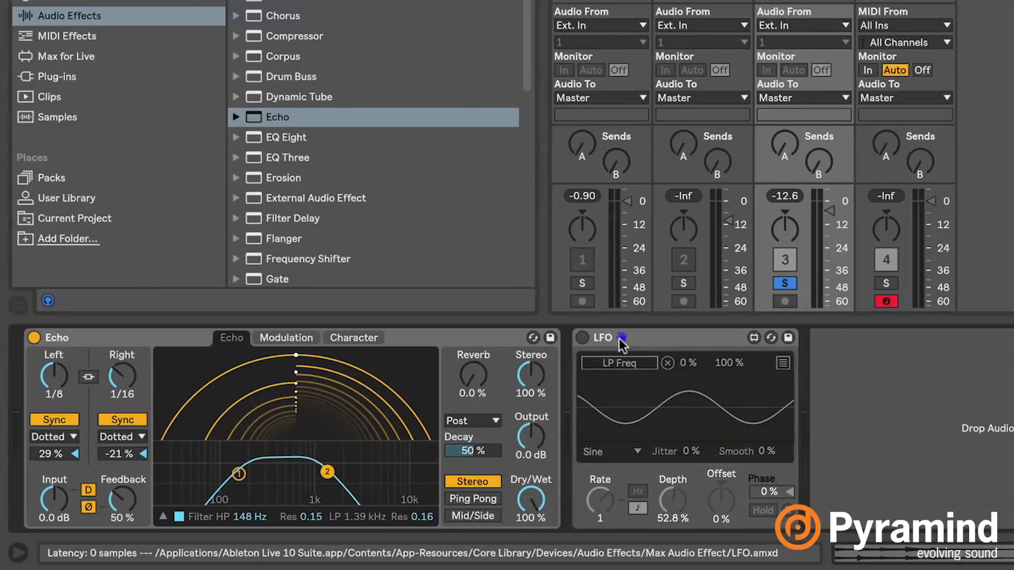
{"action": "left_click", "coordinate": [581, 338]}
{"action": "left_click", "coordinate": [668, 363]}
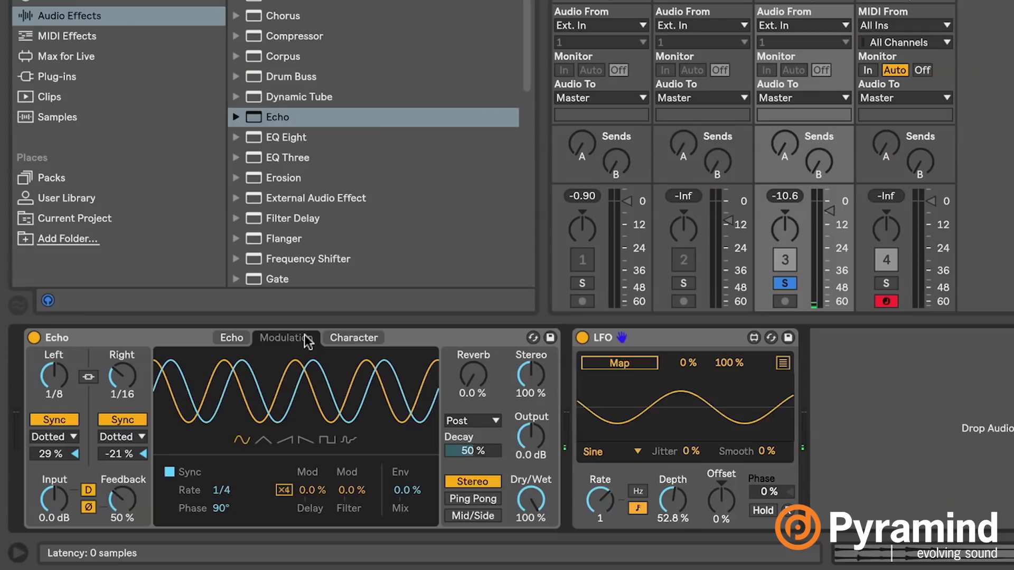
{"action": "left_click", "coordinate": [235, 338]}
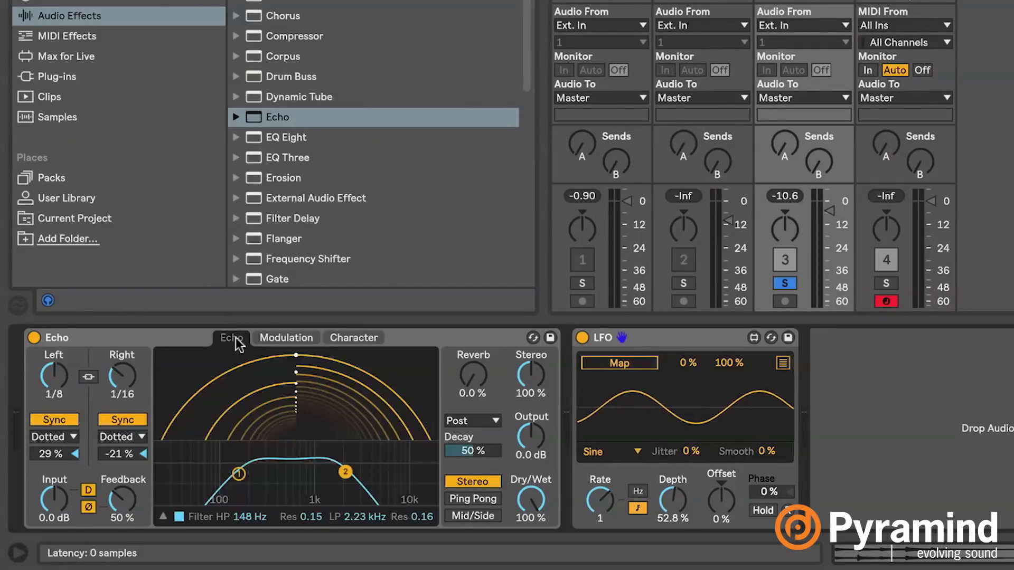
{"action": "left_click", "coordinate": [164, 515]}
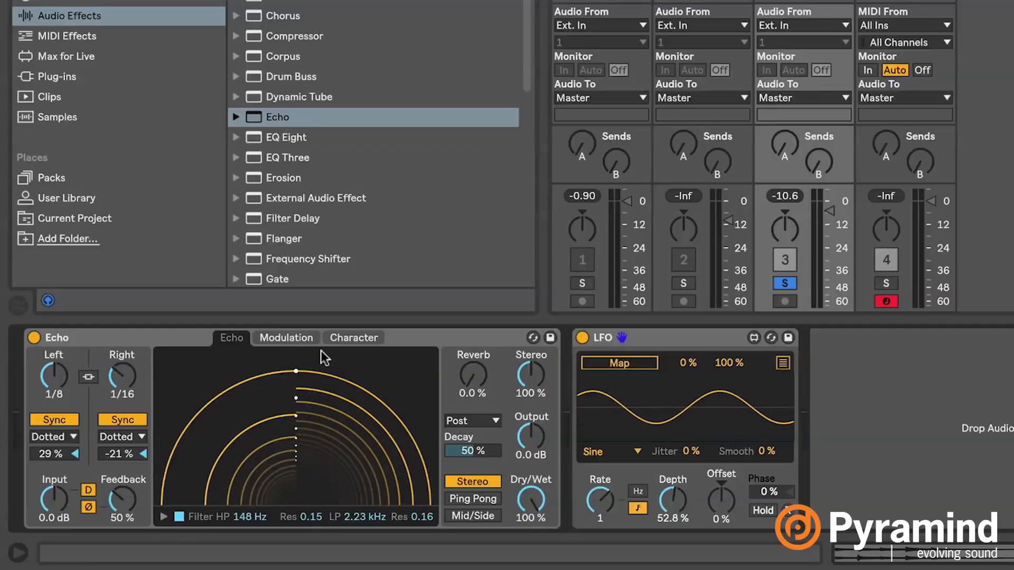
Try the triangle, saw up and saw down waveforms in Echo's modulation settings and return to sine.
{"action": "left_click", "coordinate": [303, 340]}
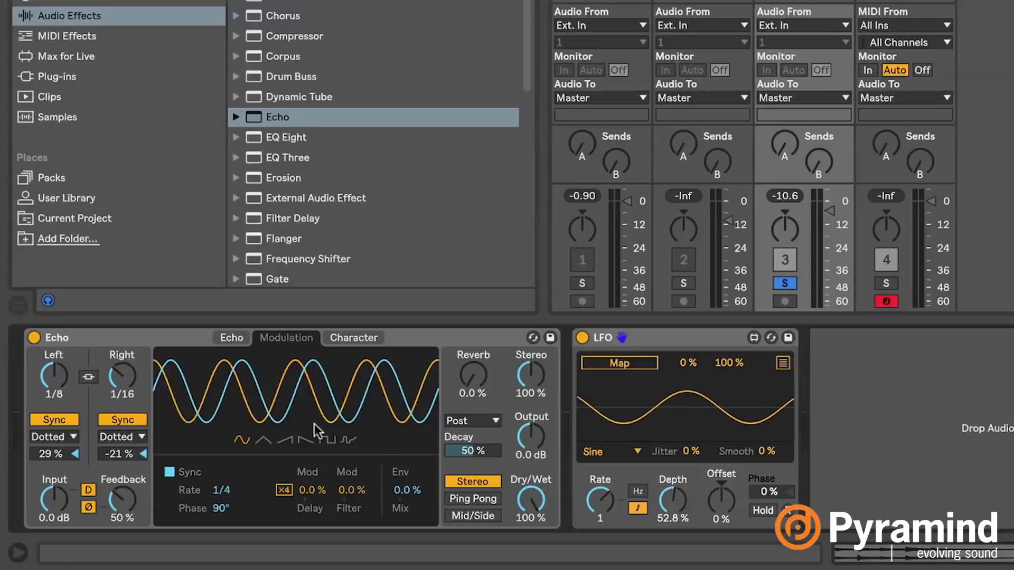
{"action": "left_click", "coordinate": [264, 440]}
{"action": "left_click", "coordinate": [285, 440]}
{"action": "left_click", "coordinate": [306, 441]}
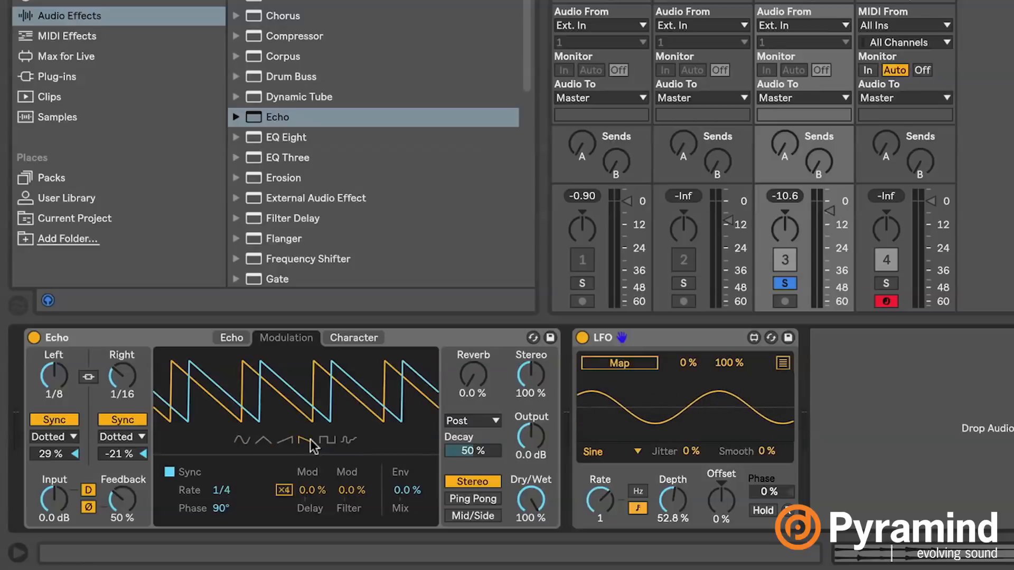
{"action": "left_click", "coordinate": [242, 440]}
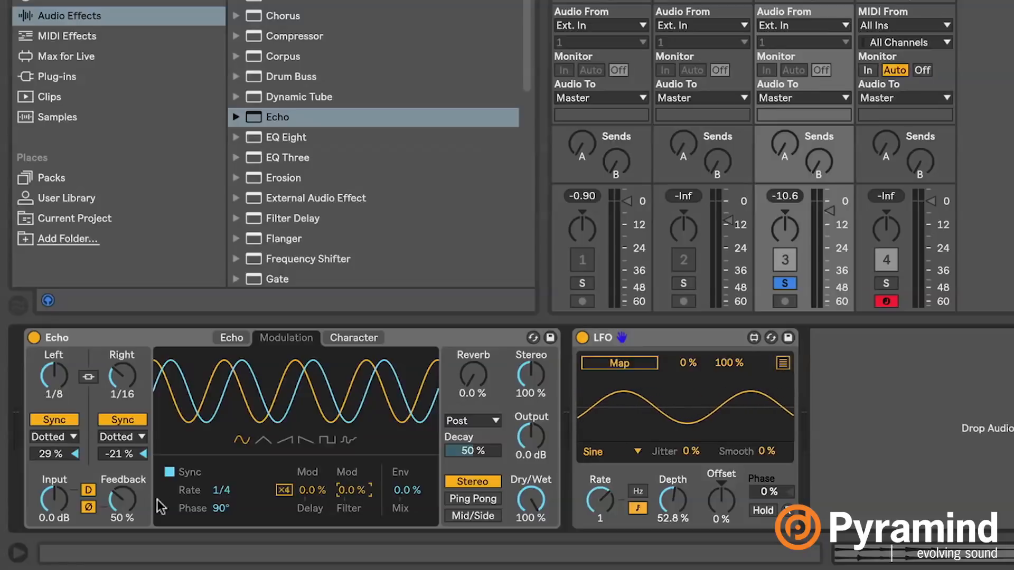
Switch Echo's left and right delays from Sync to Time and set the delay modulation to 53 %.
{"action": "left_click_drag", "start_coordinate": [312, 490], "coordinate": [312, 482]}
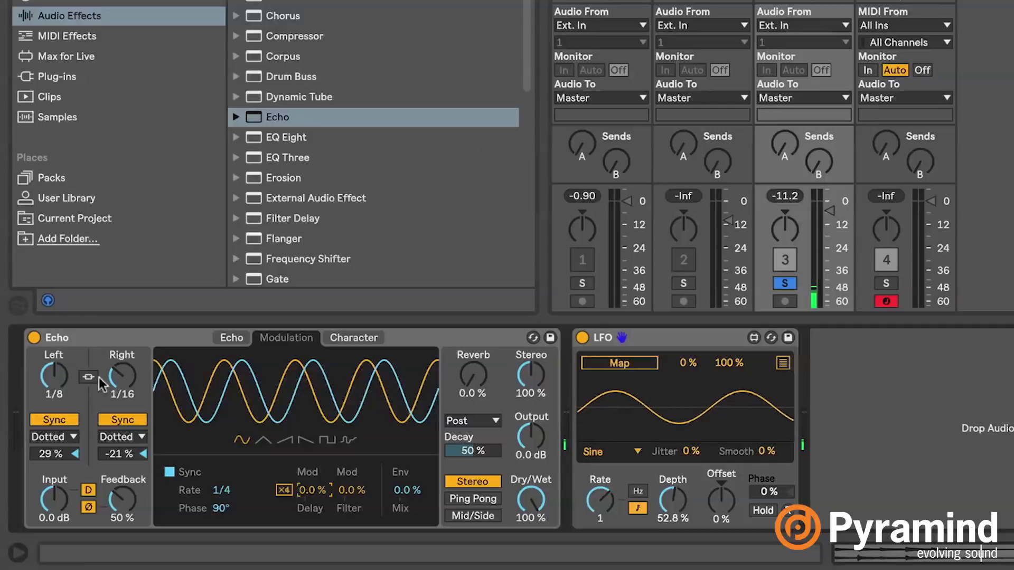
{"action": "left_click", "coordinate": [69, 421]}
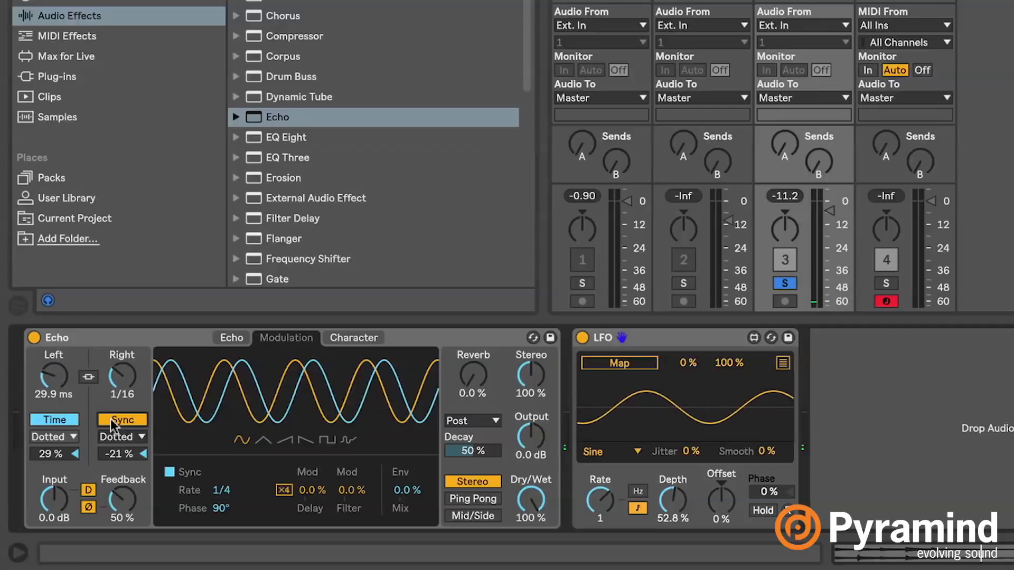
{"action": "left_click", "coordinate": [123, 420]}
{"action": "left_click", "coordinate": [311, 491]}
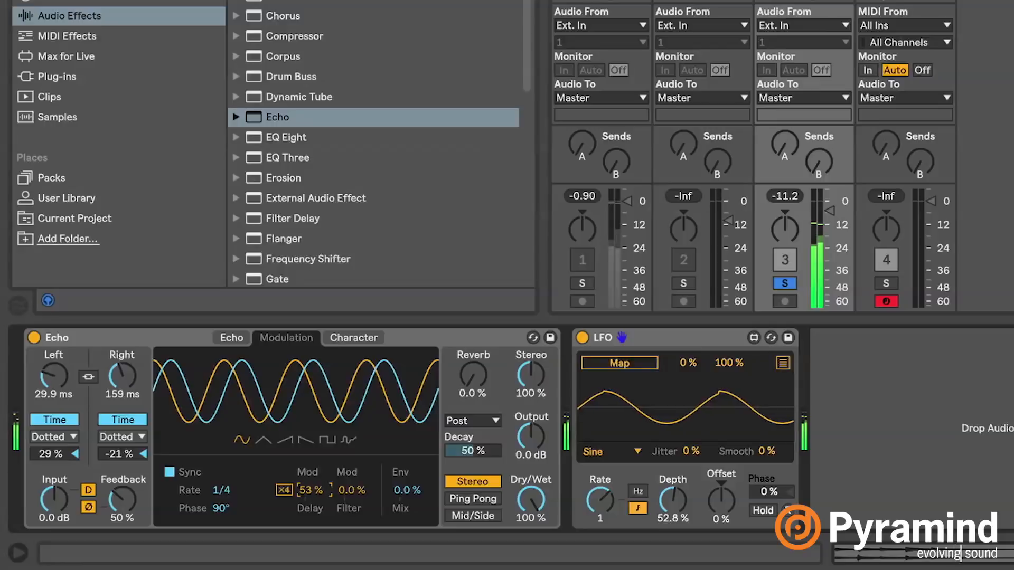
Map the LFO to Echo's delay modulation and set its rate in Hz mode to 6.13 Hz.
{"action": "left_click", "coordinate": [636, 363]}
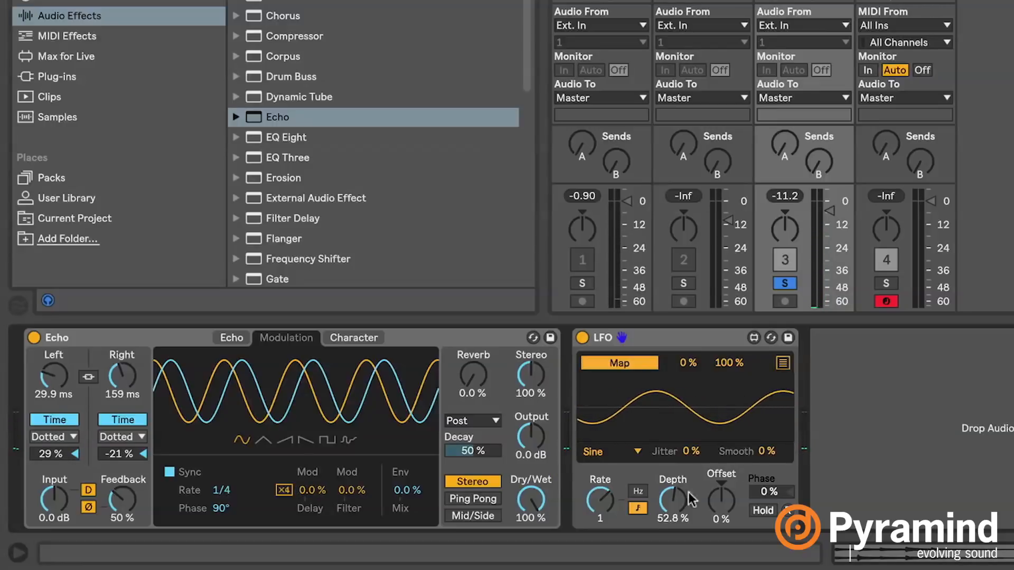
{"action": "left_click", "coordinate": [311, 491]}
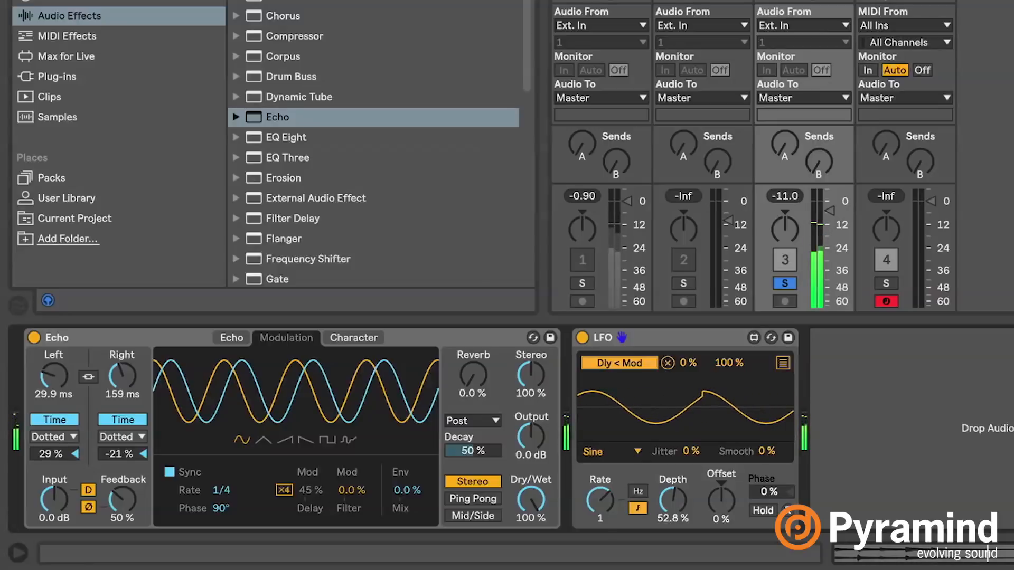
{"action": "left_click", "coordinate": [639, 492]}
{"action": "left_click_drag", "start_coordinate": [604, 502], "coordinate": [604, 473]}
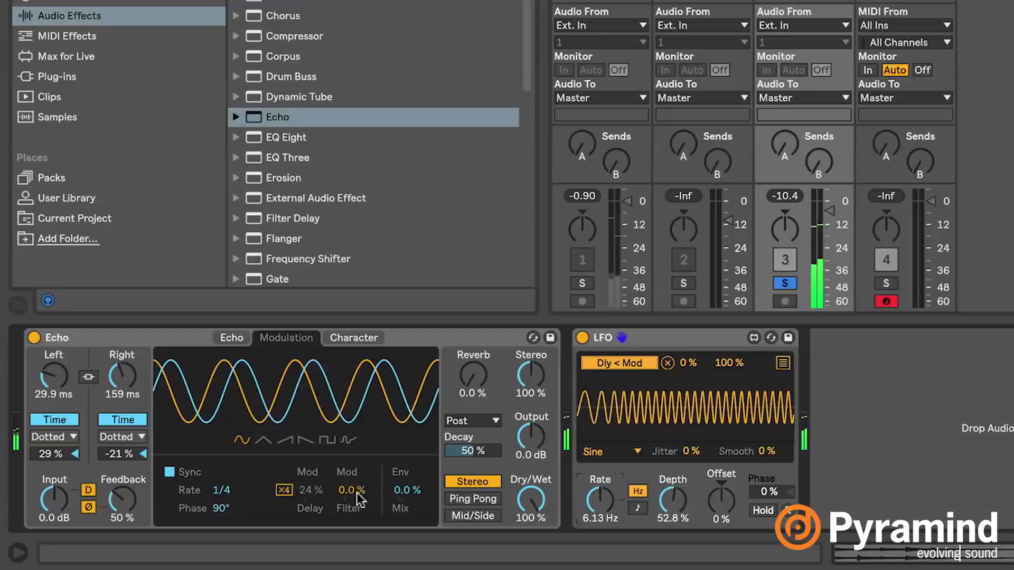
Enable x4 for the delay modulation while the LFO is off, and reactivate the LFO with its mapping removed.
{"action": "left_click", "coordinate": [583, 337]}
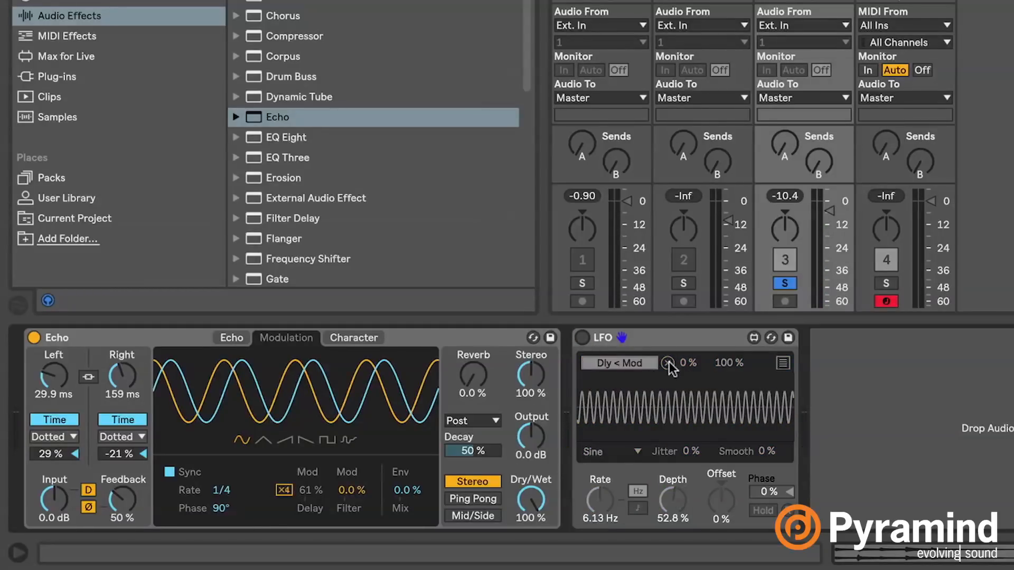
{"action": "left_click", "coordinate": [284, 490]}
{"action": "left_click", "coordinate": [281, 486]}
{"action": "left_click", "coordinate": [305, 489]}
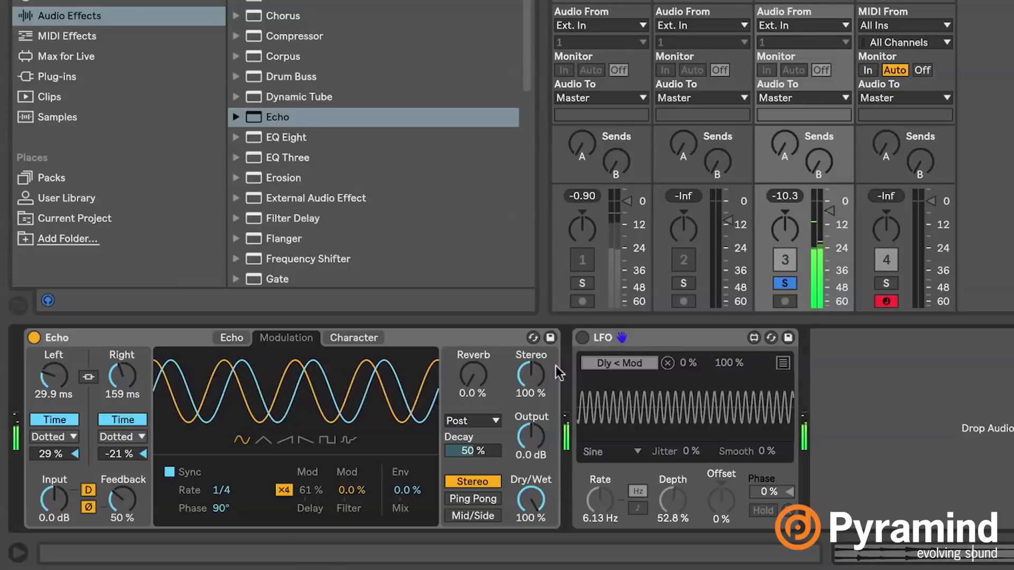
{"action": "left_click", "coordinate": [583, 334]}
{"action": "left_click", "coordinate": [667, 362]}
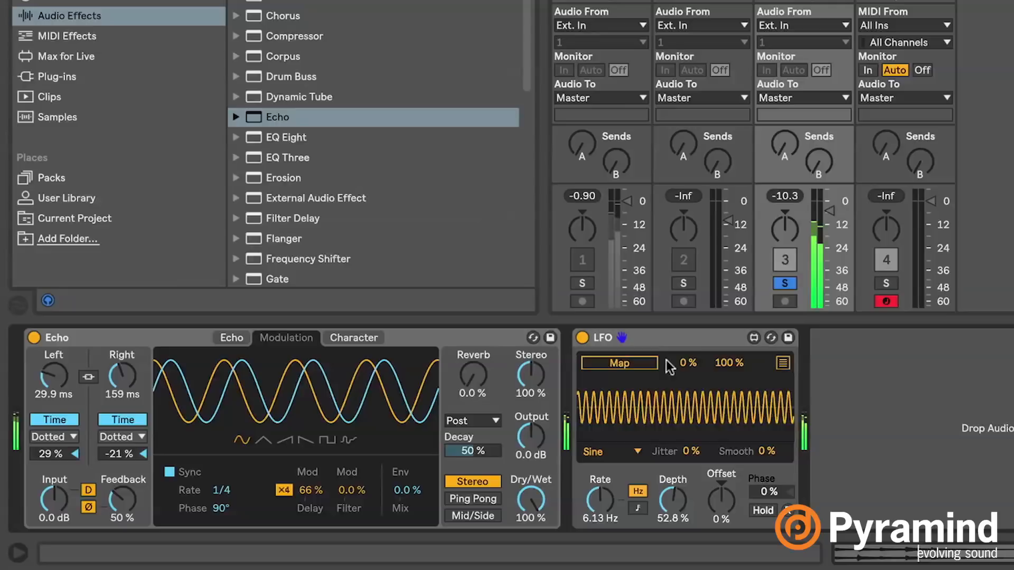
Set Dry/Wet to 48 %, and after auditioning 45 % delay modulation reset it to 0 % with x4 off.
{"action": "mouse_move", "coordinate": [318, 493]}
{"action": "left_mouse_down"}
{"action": "mouse_move", "coordinate": [318, 475]}
{"action": "mouse_move", "coordinate": [319, 486]}
{"action": "left_mouse_up"}
{"action": "left_click_drag", "start_coordinate": [530, 499], "coordinate": [530, 545]}
{"action": "left_click", "coordinate": [306, 491]}
{"action": "left_click_drag", "start_coordinate": [306, 490], "coordinate": [306, 515]}
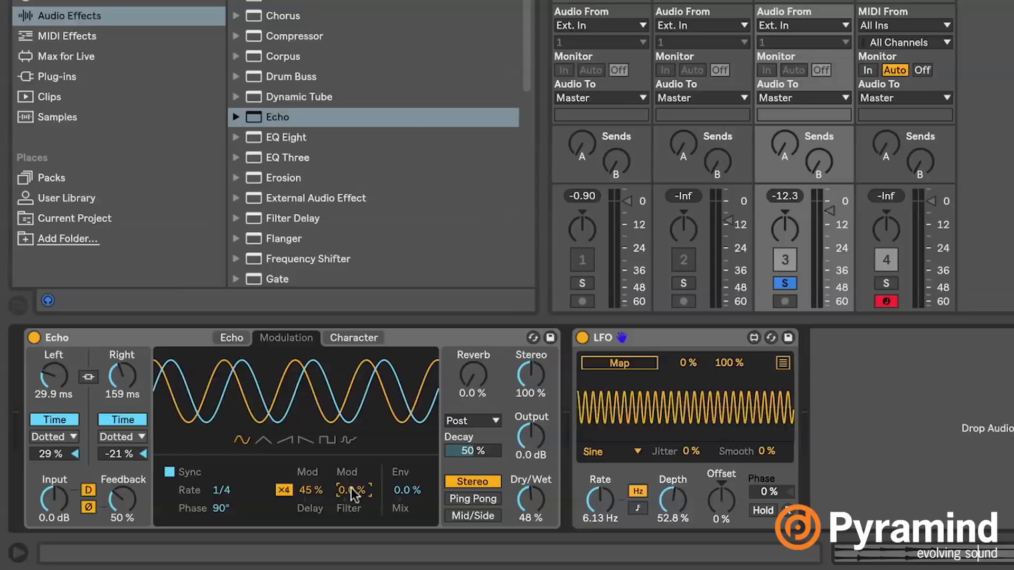
{"action": "left_click", "coordinate": [283, 490]}
{"action": "left_click_drag", "start_coordinate": [320, 489], "coordinate": [320, 523]}
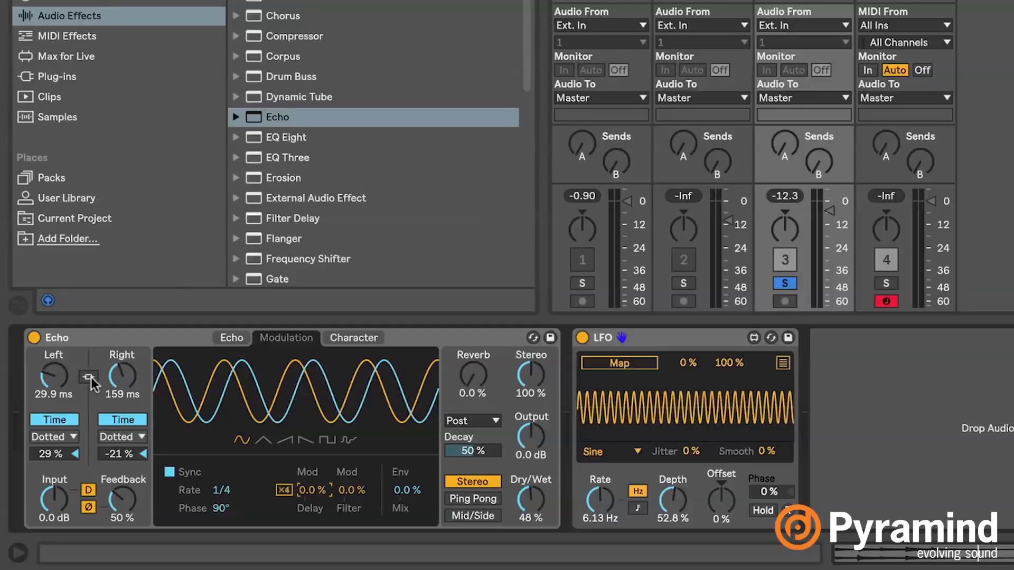
Set the delay times to 212 ms left and 507 ms right, and try 96 % filter modulation before resetting it to 0 %.
{"action": "left_click_drag", "start_coordinate": [57, 377], "coordinate": [119, 382]}
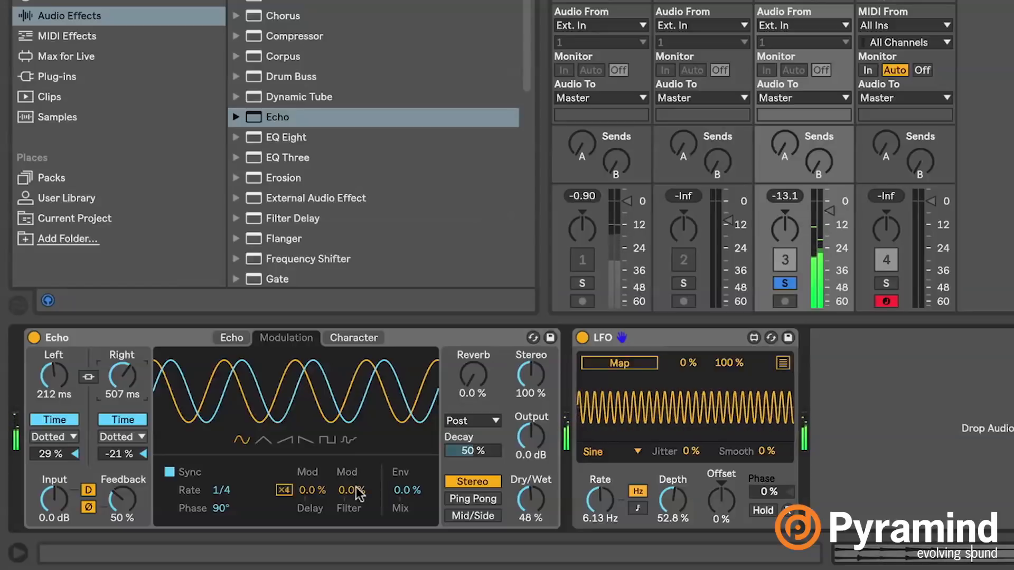
{"action": "left_click_drag", "start_coordinate": [356, 487], "coordinate": [356, 437]}
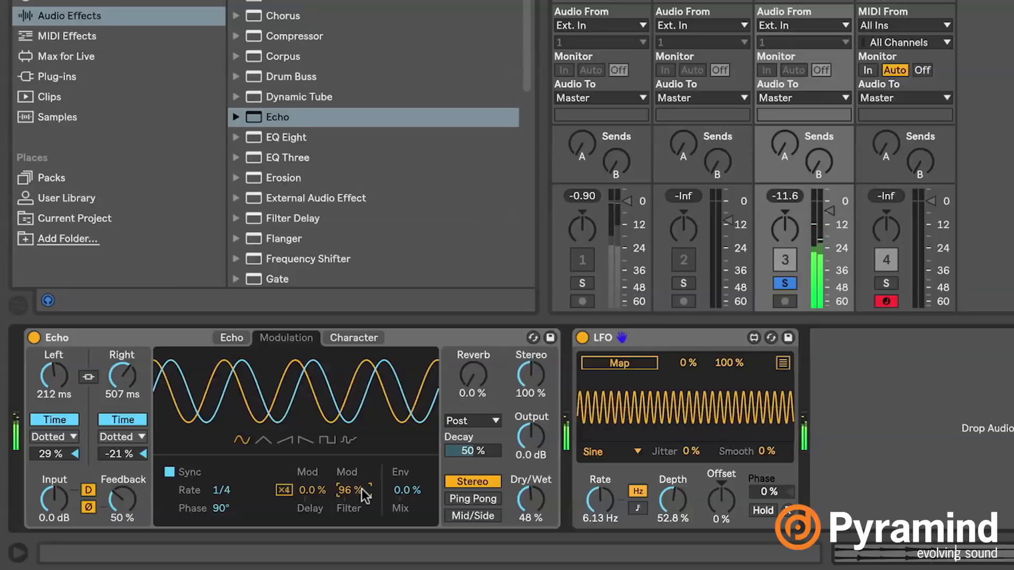
{"action": "key", "text": "Delete"}
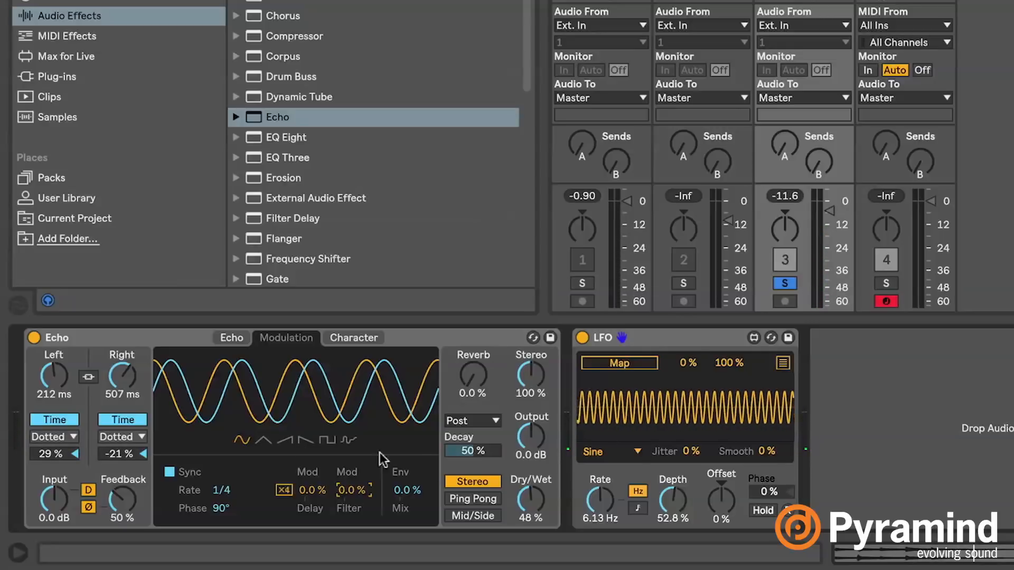
Reset both delay offsets to 0 % and return the delays to Sync at 1/8 left and 1/16 right.
{"action": "left_click", "coordinate": [66, 454]}
{"action": "type", "text": "0"}
{"action": "key", "text": "Return"}
{"action": "left_click", "coordinate": [108, 452]}
{"action": "type", "text": "0"}
{"action": "key", "text": "Return"}
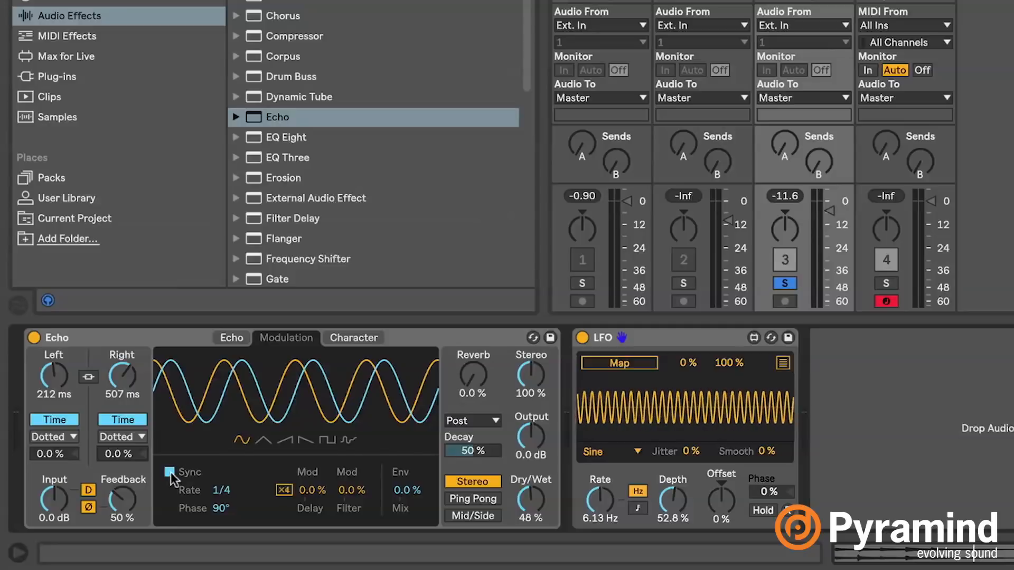
{"action": "left_click", "coordinate": [125, 421]}
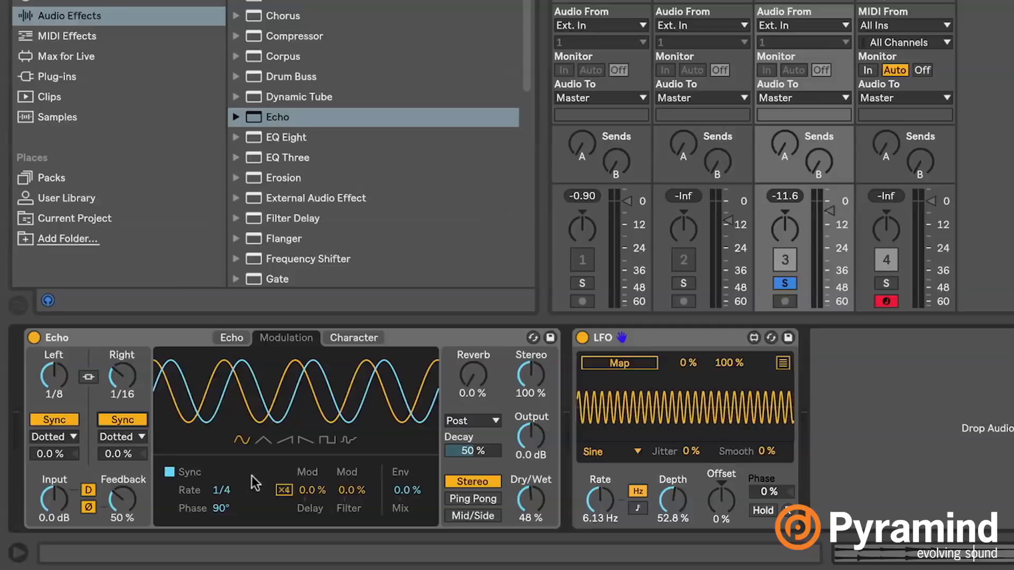
Switch the modulation rate out of Sync, set it to 4.71 Hz, and return it to Sync at 1/8.
{"action": "mouse_move", "coordinate": [230, 490]}
{"action": "left_mouse_down"}
{"action": "mouse_move", "coordinate": [230, 468]}
{"action": "mouse_move", "coordinate": [230, 491]}
{"action": "left_mouse_up"}
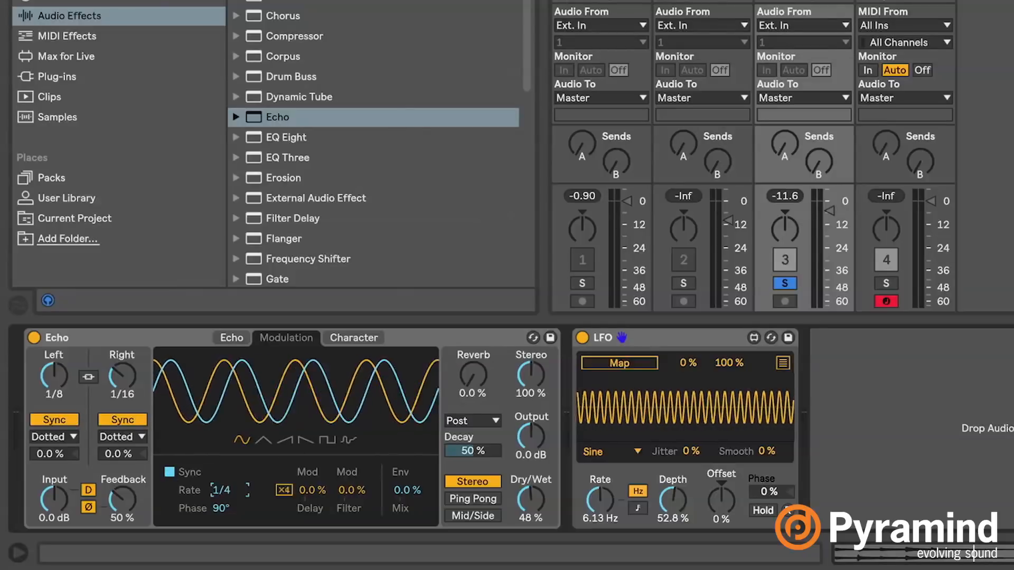
{"action": "left_click", "coordinate": [169, 472]}
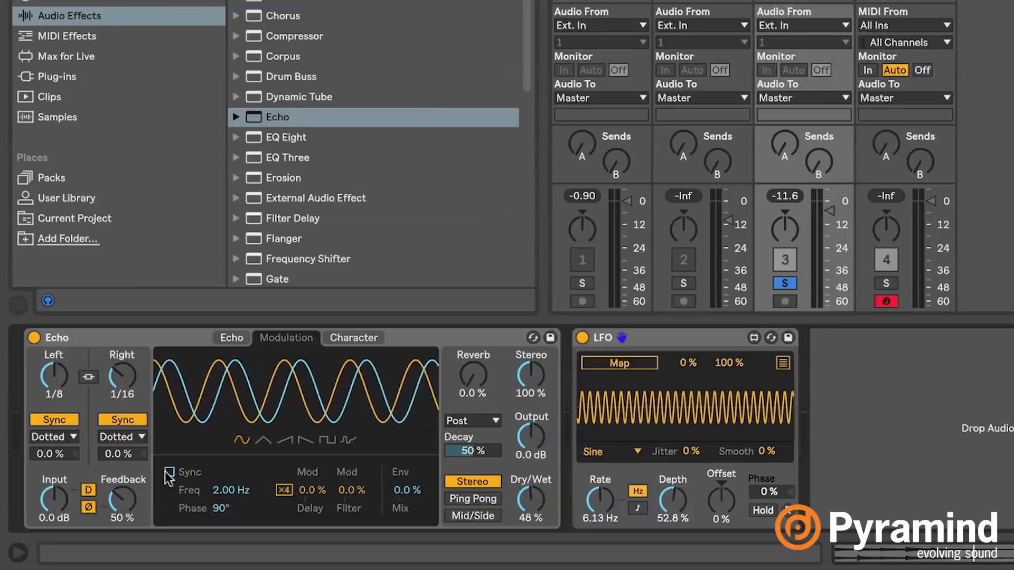
{"action": "left_click_drag", "start_coordinate": [230, 490], "coordinate": [229, 465]}
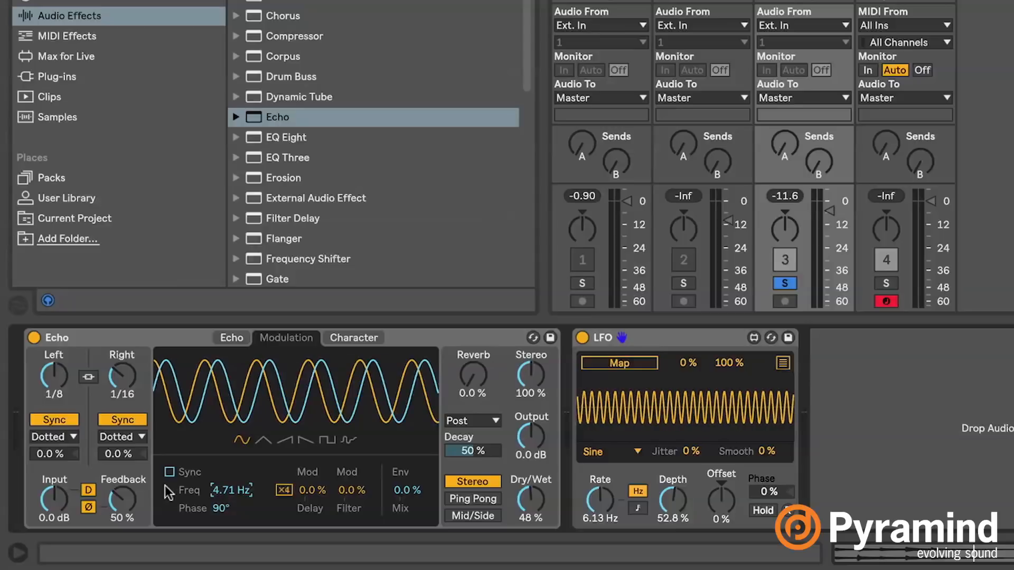
{"action": "left_click", "coordinate": [170, 472]}
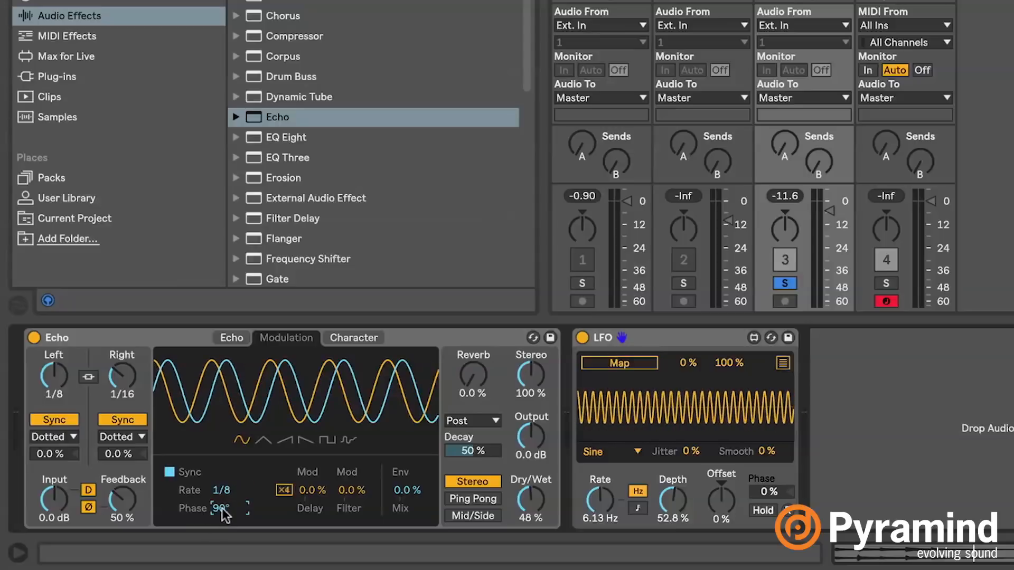
Try a modulation phase of 180° and reset it to 90°.
{"action": "key", "text": "Return"}
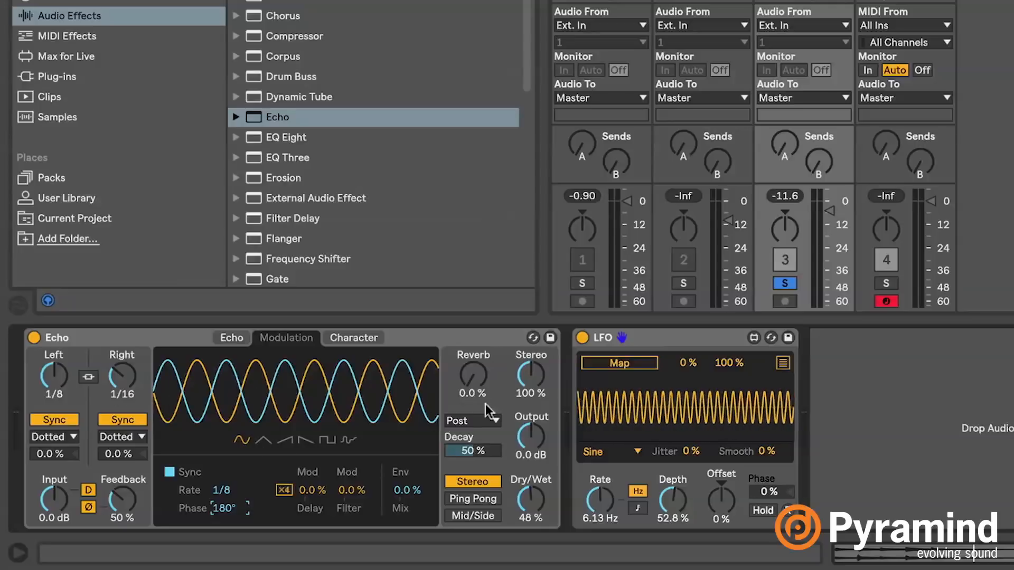
{"action": "type", "text": "90"}
{"action": "key", "text": "Return"}
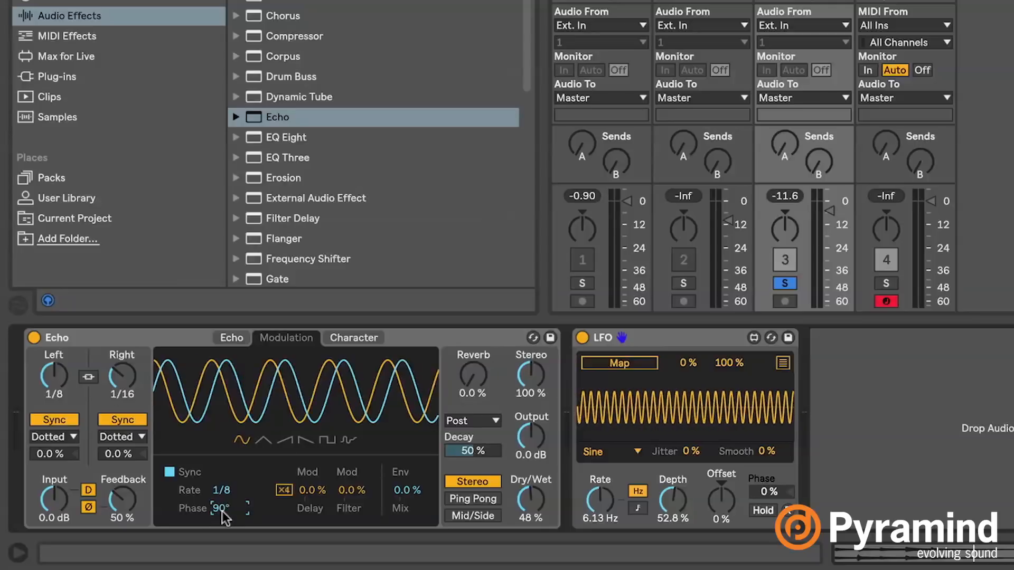
Use a square modulation wave at 72° phase, with x4 on, 45 % delay modulation, 46 % filter modulation and 6.2 % envelope mix.
{"action": "mouse_move", "coordinate": [222, 508]}
{"action": "left_mouse_down"}
{"action": "mouse_move", "coordinate": [222, 457]}
{"action": "mouse_move", "coordinate": [222, 528]}
{"action": "mouse_move", "coordinate": [229, 505]}
{"action": "left_mouse_up"}
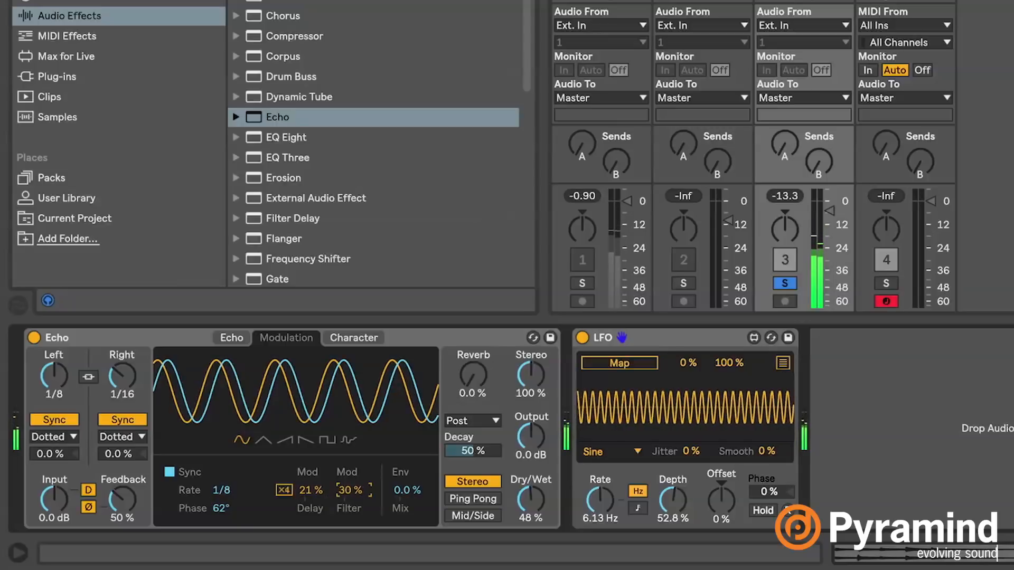
{"action": "left_click_drag", "start_coordinate": [404, 485], "coordinate": [404, 478]}
{"action": "mouse_move", "coordinate": [227, 503]}
{"action": "left_mouse_down"}
{"action": "mouse_move", "coordinate": [227, 536]}
{"action": "mouse_move", "coordinate": [226, 488]}
{"action": "mouse_move", "coordinate": [226, 505]}
{"action": "left_mouse_up"}
{"action": "left_click", "coordinate": [323, 441]}
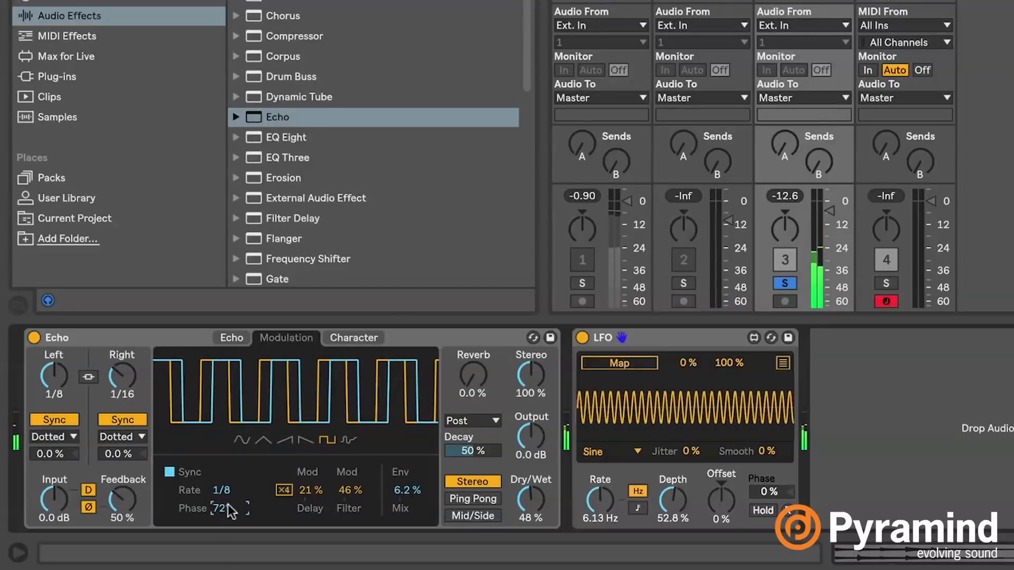
{"action": "left_click_drag", "start_coordinate": [298, 491], "coordinate": [299, 478]}
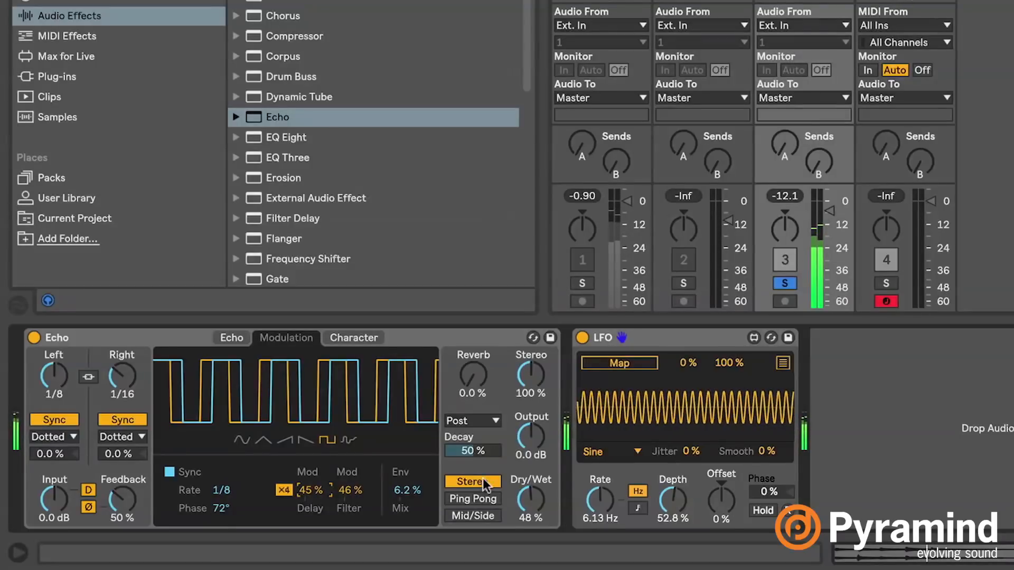
Vary the modulation phase while listening, including 155°, and set it to 90°.
{"action": "left_click_drag", "start_coordinate": [222, 508], "coordinate": [222, 496]}
{"action": "left_click_drag", "start_coordinate": [222, 508], "coordinate": [221, 550]}
{"action": "left_click_drag", "start_coordinate": [222, 508], "coordinate": [222, 467]}
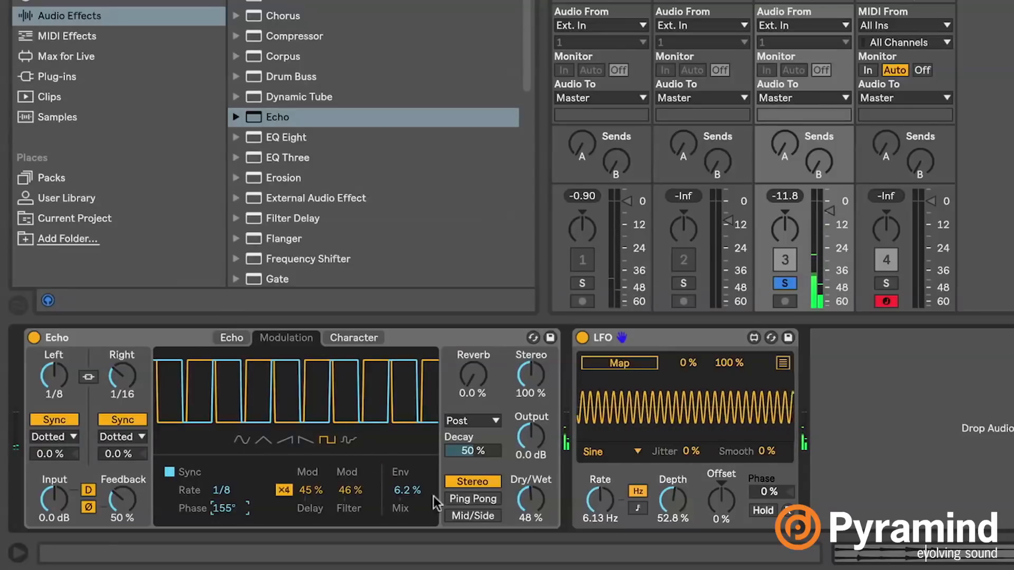
{"action": "type", "text": "90"}
{"action": "key", "text": "Return"}
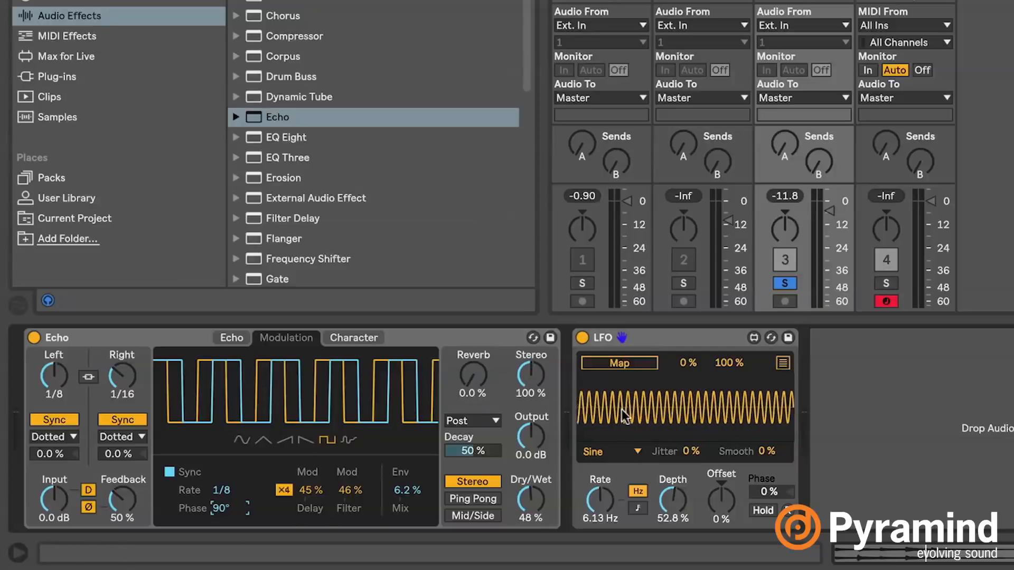
{"action": "left_click", "coordinate": [695, 337]}
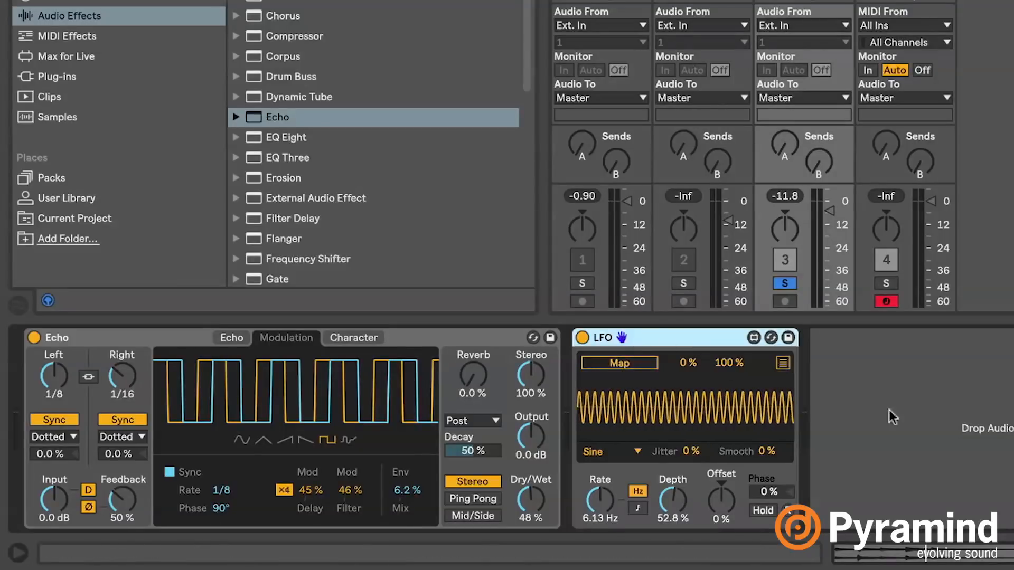
{"action": "left_click", "coordinate": [229, 337]}
{"action": "left_click", "coordinate": [288, 336]}
{"action": "left_click", "coordinate": [242, 336]}
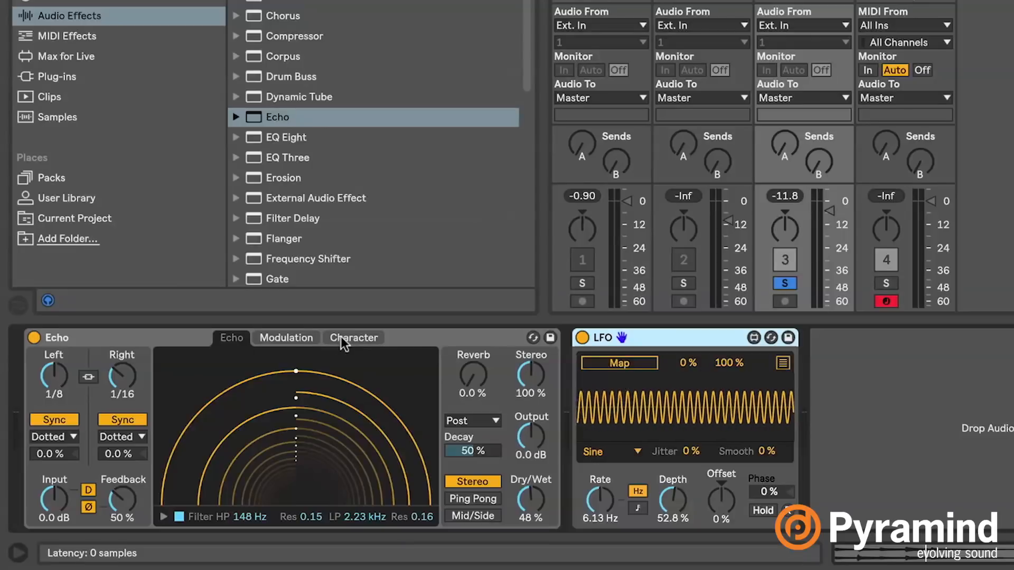
{"action": "left_click", "coordinate": [302, 338]}
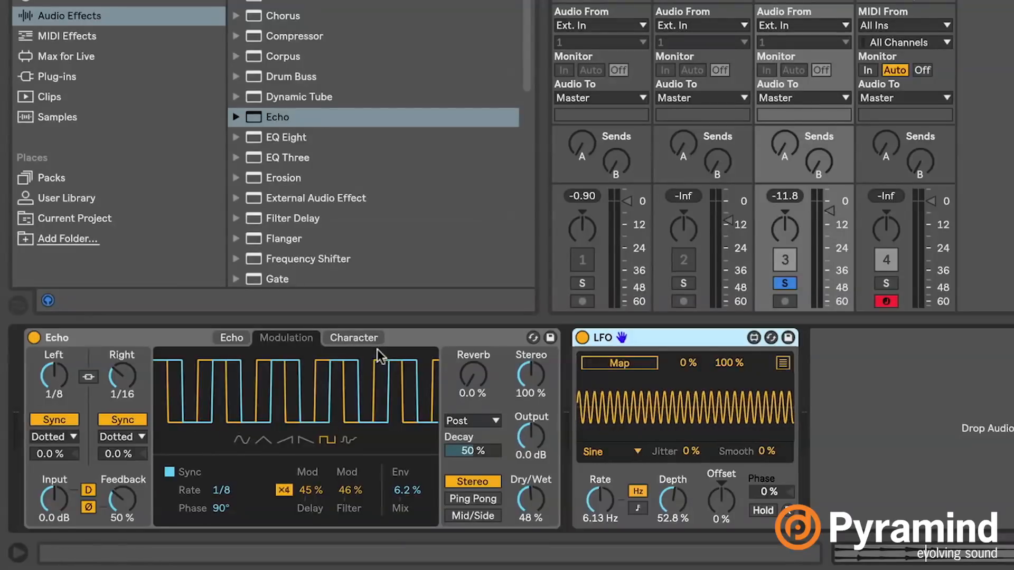
Turn down Echo's delay and filter modulation amounts, and show its Character settings.
{"action": "left_click", "coordinate": [310, 490]}
{"action": "left_click_drag", "start_coordinate": [311, 490], "coordinate": [310, 539]}
{"action": "left_click_drag", "start_coordinate": [353, 490], "coordinate": [353, 538]}
{"action": "left_click", "coordinate": [357, 337]}
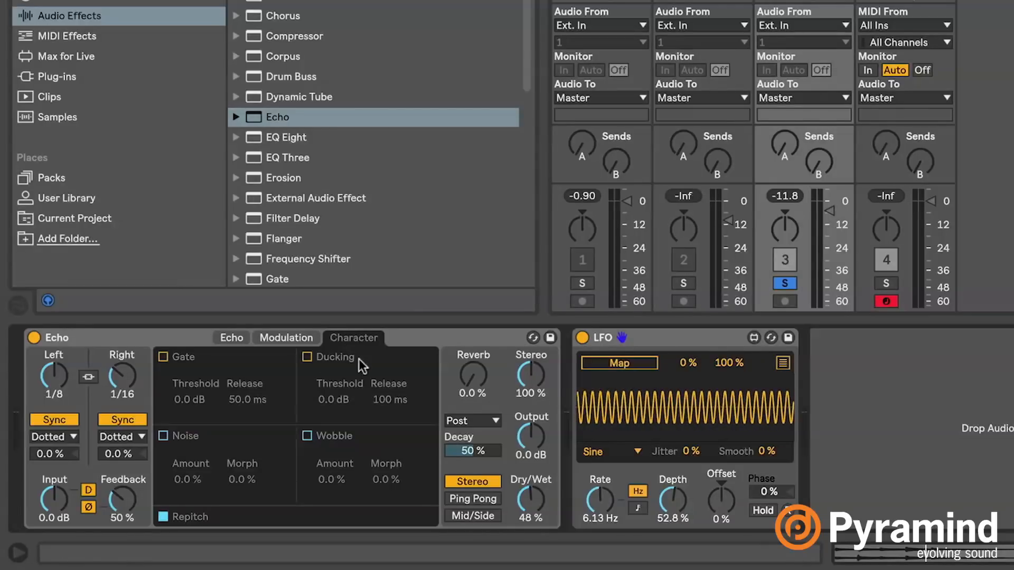
{"action": "left_click", "coordinate": [293, 338]}
{"action": "left_click", "coordinate": [362, 338]}
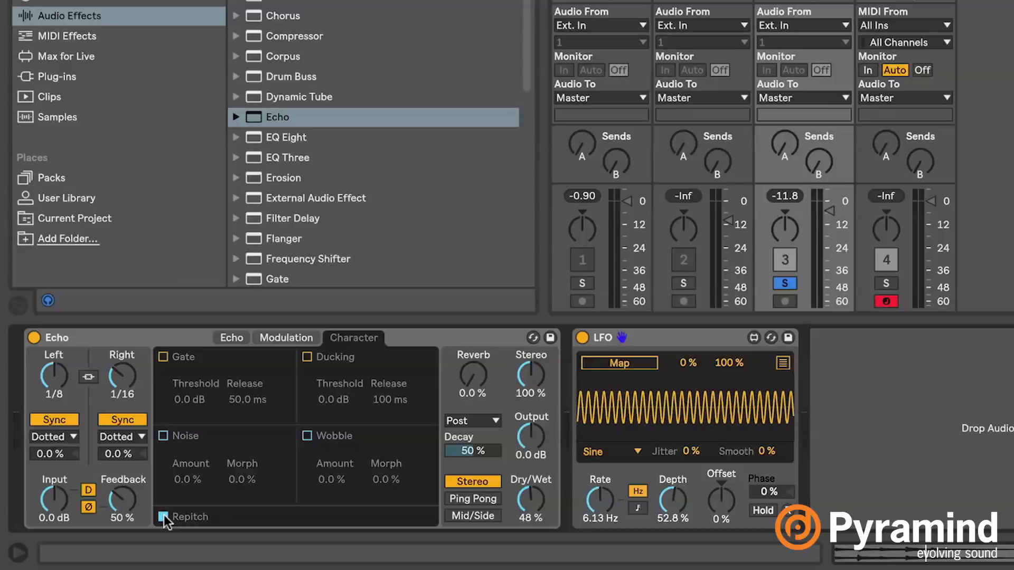
Turn off the LFO, link the left and right delay times at 1/16, and play the track.
{"action": "left_click", "coordinate": [55, 375]}
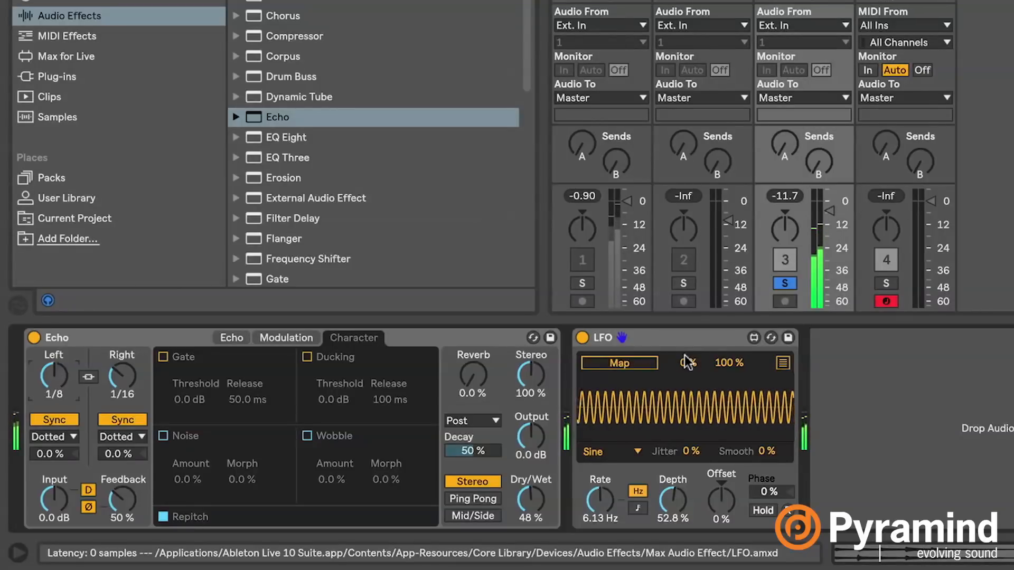
{"action": "left_click", "coordinate": [584, 338]}
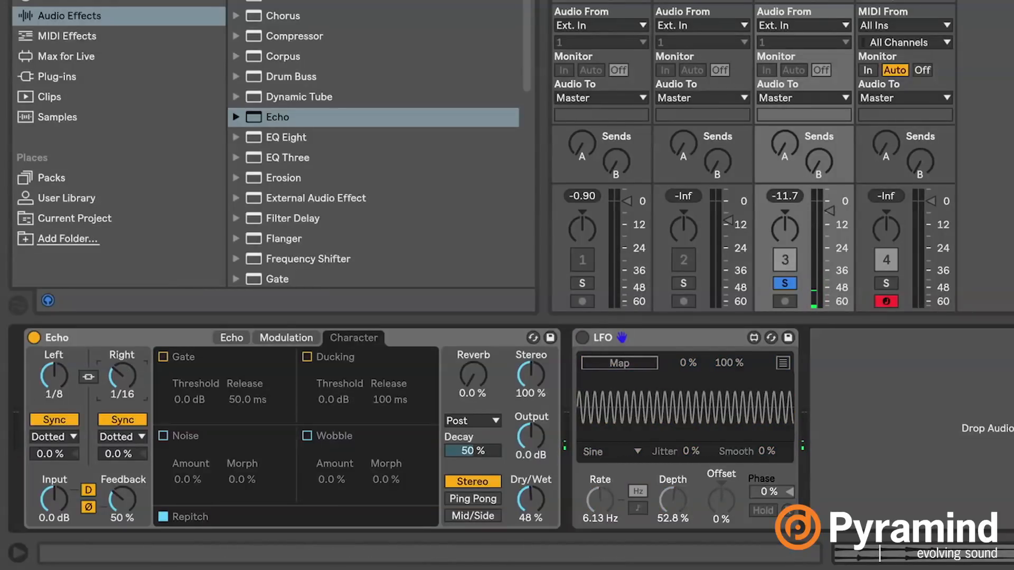
{"action": "left_click", "coordinate": [88, 377]}
{"action": "mouse_move", "coordinate": [118, 377]}
{"action": "left_mouse_down"}
{"action": "mouse_move", "coordinate": [117, 353]}
{"action": "mouse_move", "coordinate": [117, 411]}
{"action": "mouse_move", "coordinate": [118, 350]}
{"action": "mouse_move", "coordinate": [117, 383]}
{"action": "left_mouse_up"}
{"action": "key", "text": "space"}
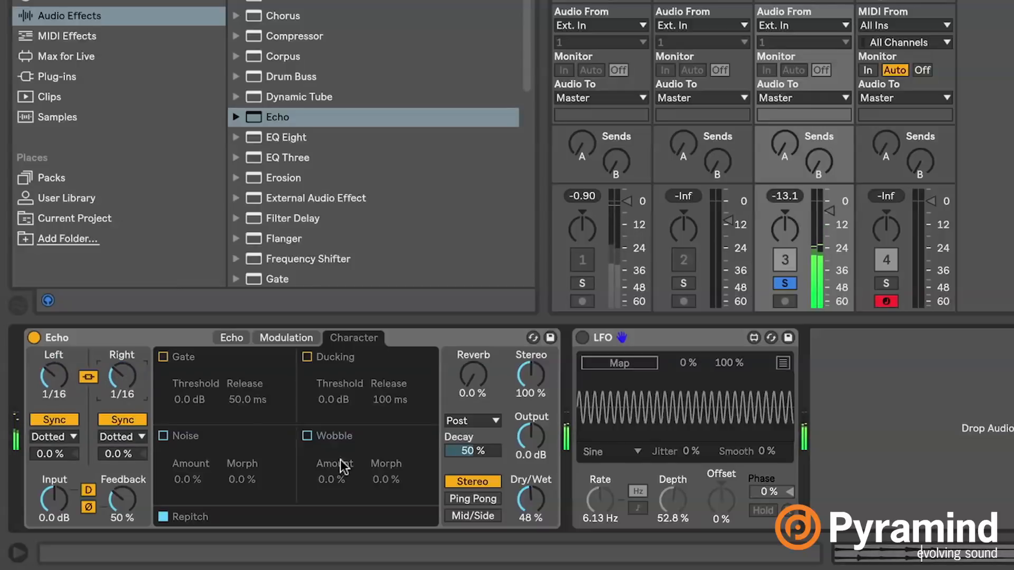
Audition delay time changes with Repitch off, and turn Repitch back on.
{"action": "left_click", "coordinate": [163, 518]}
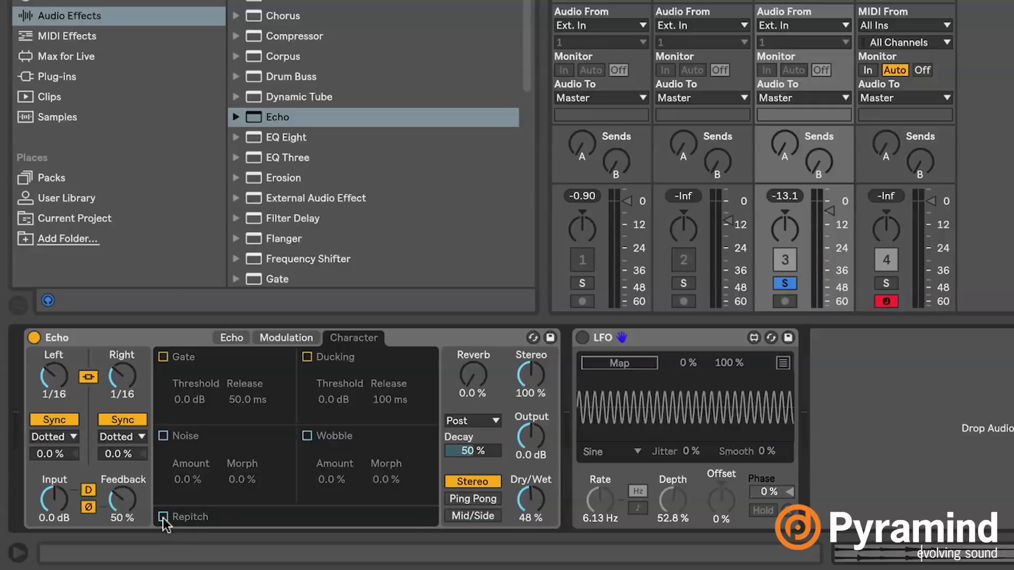
{"action": "mouse_move", "coordinate": [58, 384]}
{"action": "left_mouse_down"}
{"action": "mouse_move", "coordinate": [58, 360]}
{"action": "mouse_move", "coordinate": [58, 384]}
{"action": "left_mouse_up"}
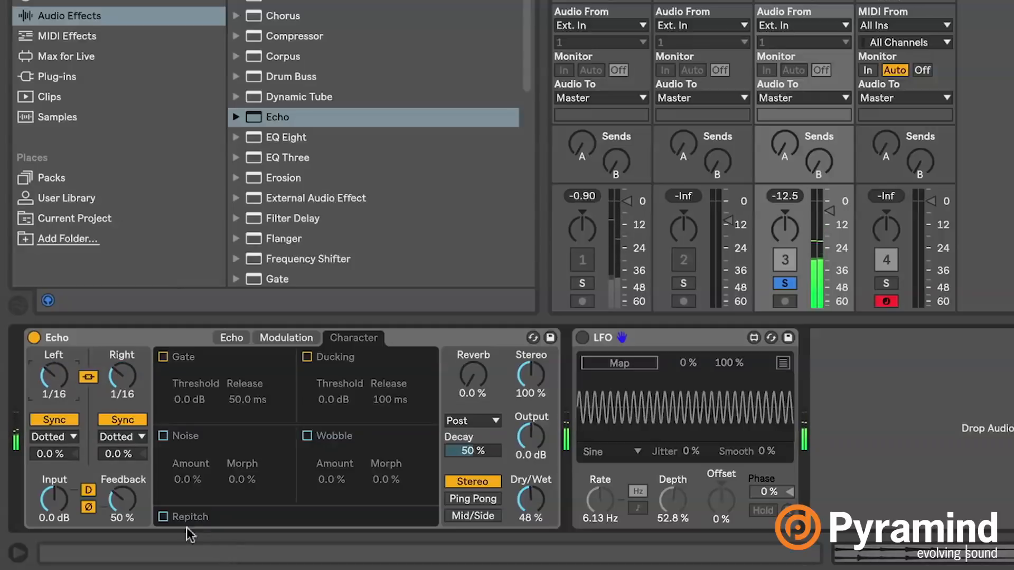
{"action": "left_click", "coordinate": [165, 517]}
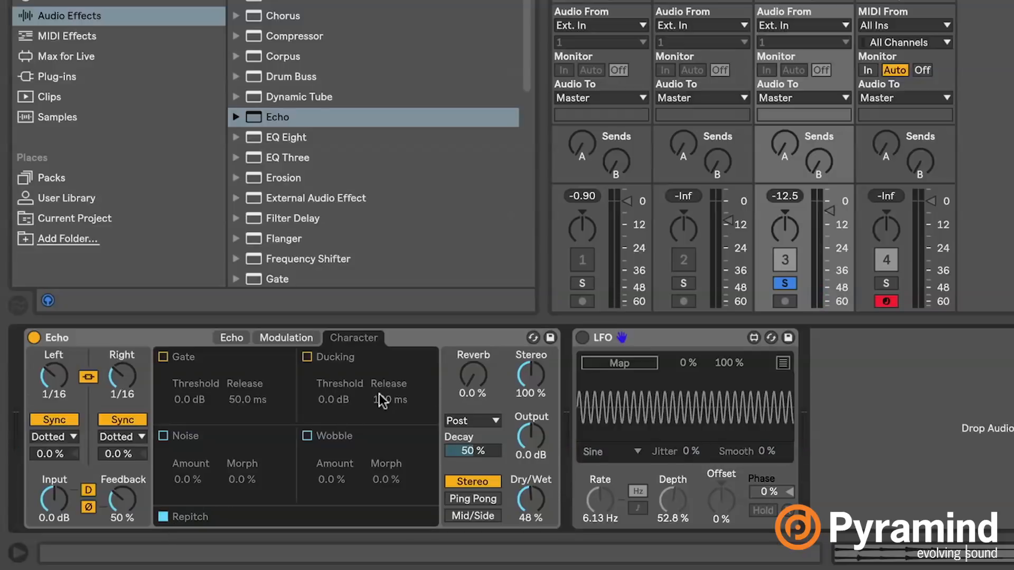
Enable Echo's Gate, set its release to 763 ms, and switch the Gate off again.
{"action": "left_click", "coordinate": [162, 357]}
{"action": "left_click_drag", "start_coordinate": [247, 399], "coordinate": [248, 349]}
{"action": "left_click", "coordinate": [164, 359]}
Enable Ducking in the Character settings, set its threshold to -7.0 dB, and switch Ducking off again.
{"action": "left_click", "coordinate": [288, 338]}
{"action": "left_click", "coordinate": [341, 341]}
{"action": "left_click", "coordinate": [307, 357]}
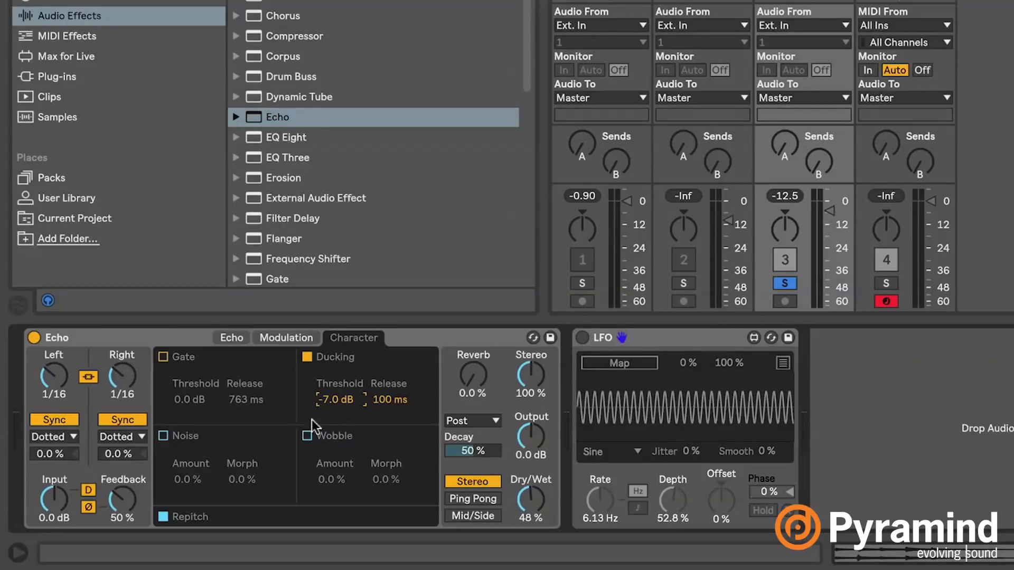
{"action": "left_click", "coordinate": [305, 355]}
Enable Noise, unlink the delays with the right at 1/8, and set the offsets to 13 % left and -12 % right.
{"action": "left_click", "coordinate": [162, 434]}
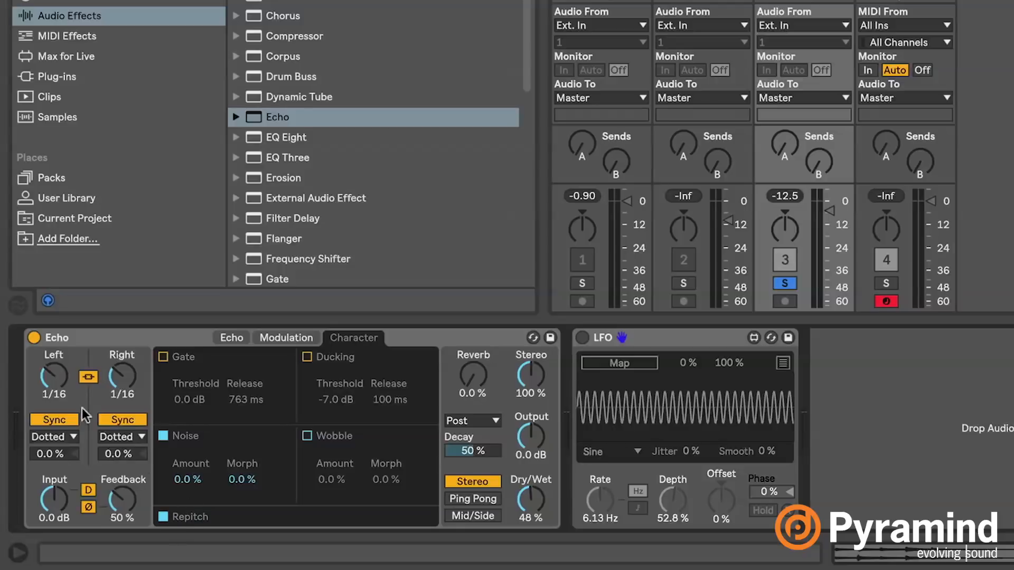
{"action": "left_click_drag", "start_coordinate": [56, 453], "coordinate": [56, 438]}
{"action": "left_click_drag", "start_coordinate": [112, 451], "coordinate": [112, 413]}
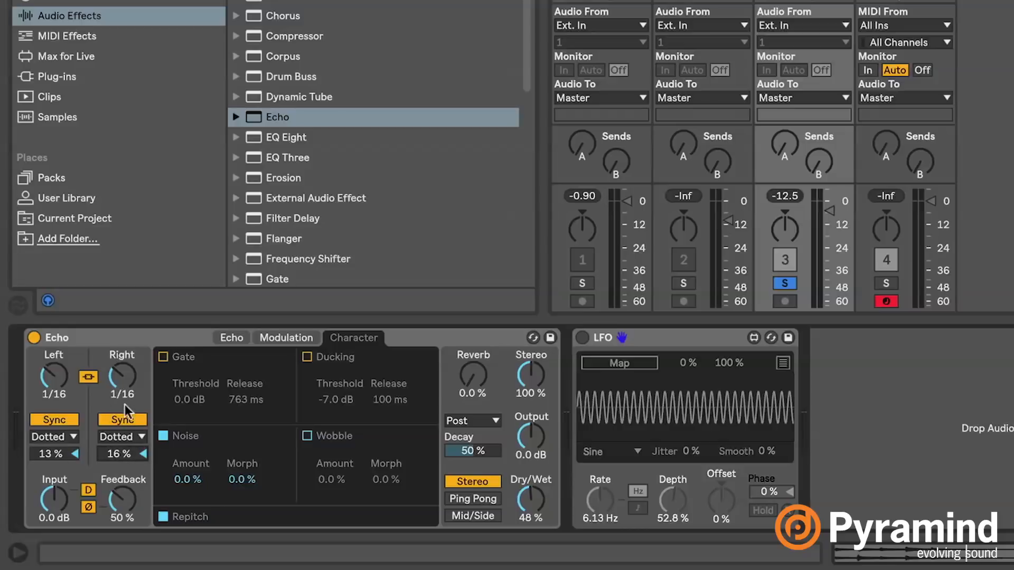
{"action": "left_click", "coordinate": [125, 381]}
{"action": "left_click_drag", "start_coordinate": [125, 382], "coordinate": [125, 370]}
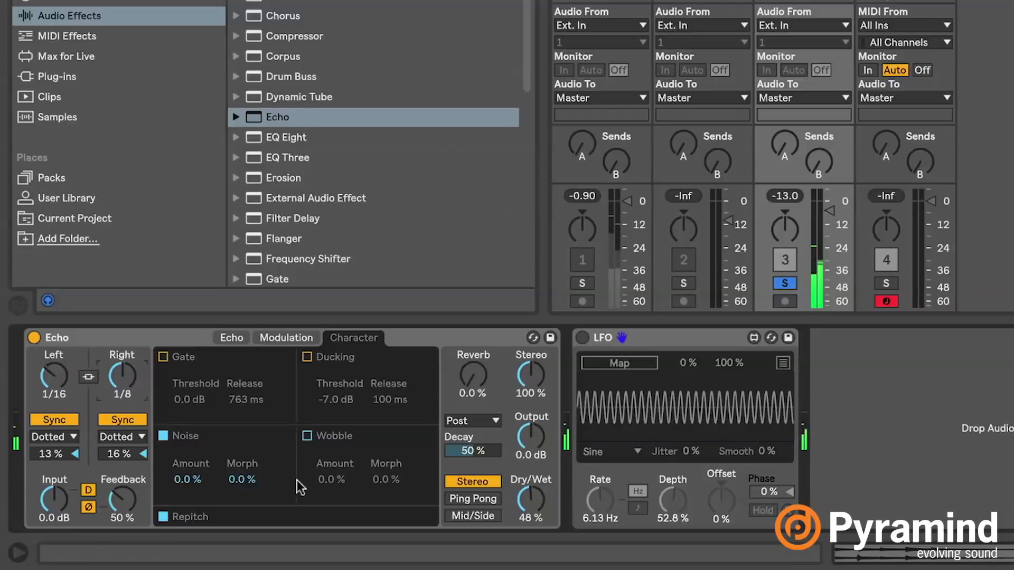
{"action": "left_click_drag", "start_coordinate": [126, 453], "coordinate": [127, 471]}
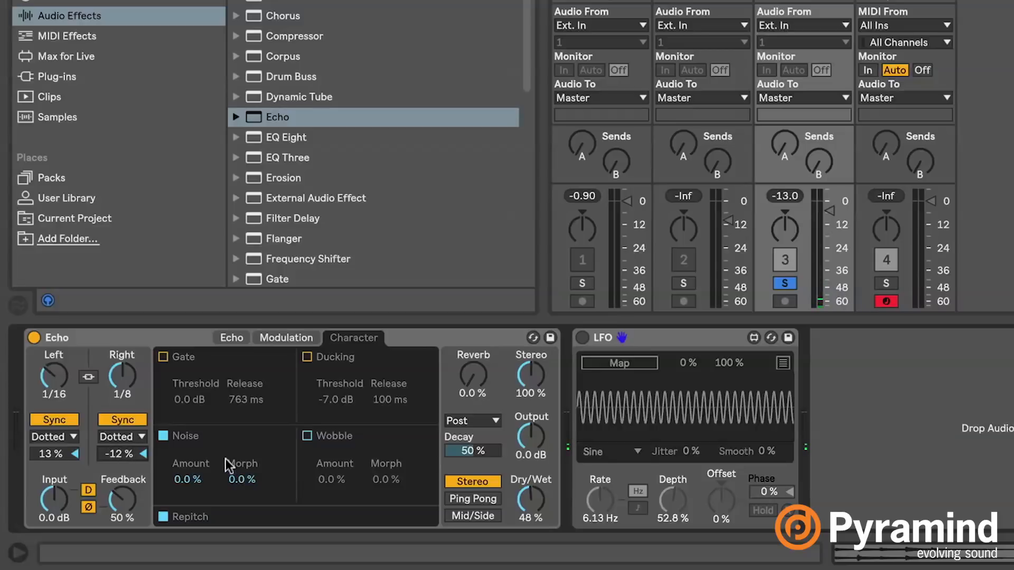
Set the Noise amount to 100 % and Input to -40 dB, and audition Morph down to 13 % before switching Noise off.
{"action": "left_click_drag", "start_coordinate": [195, 474], "coordinate": [195, 441]}
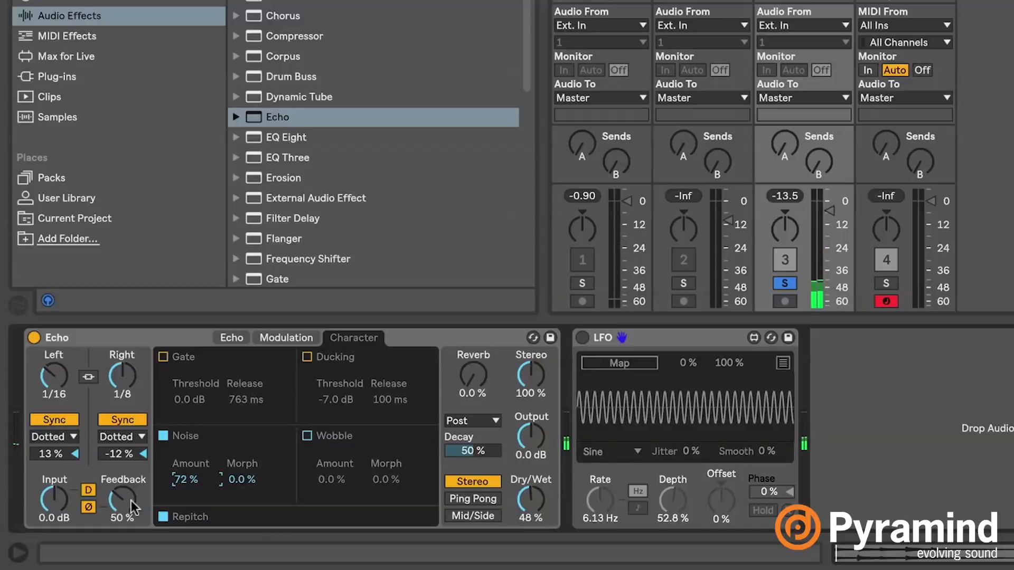
{"action": "left_click_drag", "start_coordinate": [189, 483], "coordinate": [189, 474]}
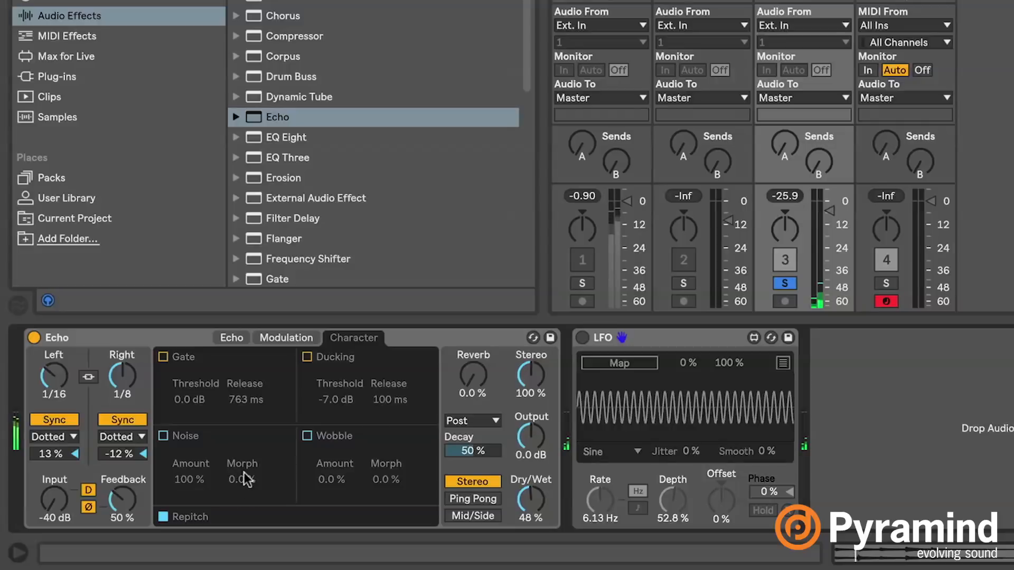
{"action": "left_click", "coordinate": [164, 436]}
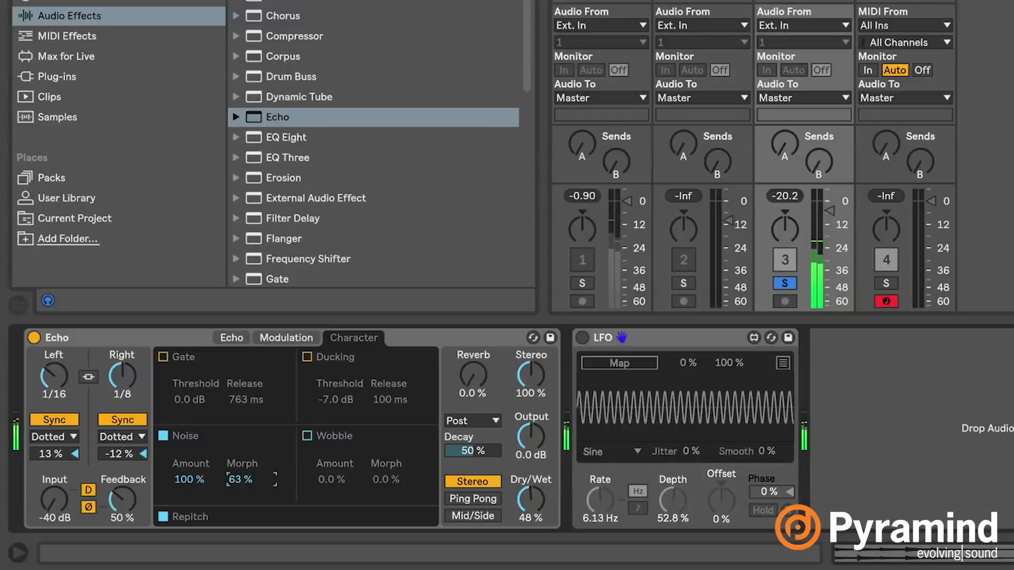
{"action": "left_click_drag", "start_coordinate": [241, 479], "coordinate": [241, 465]}
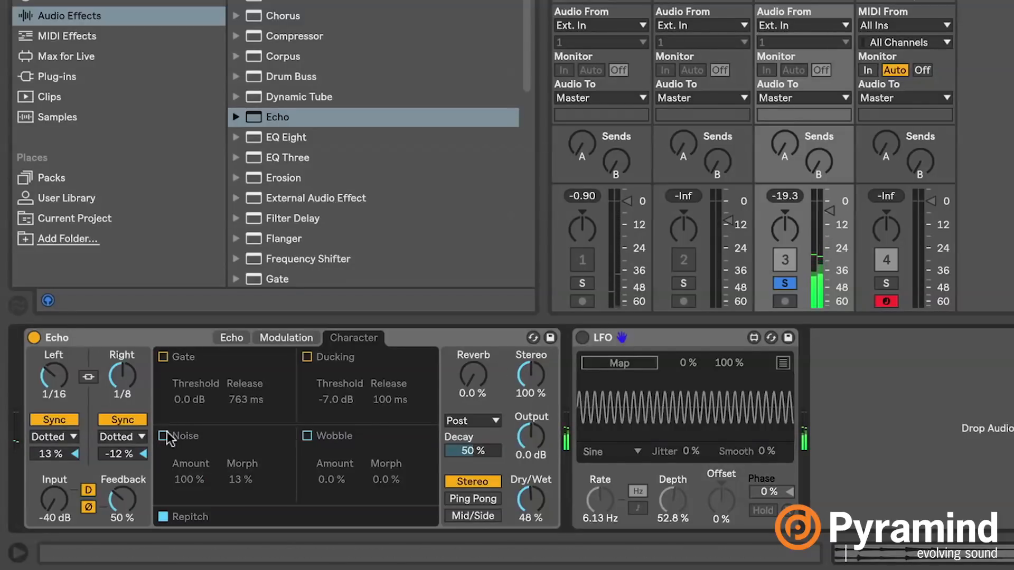
Reactivate the LFO with a tempo-synced rate of 1/2, enable Noise, and map the LFO to the Noise Morph.
{"action": "left_click", "coordinate": [582, 337]}
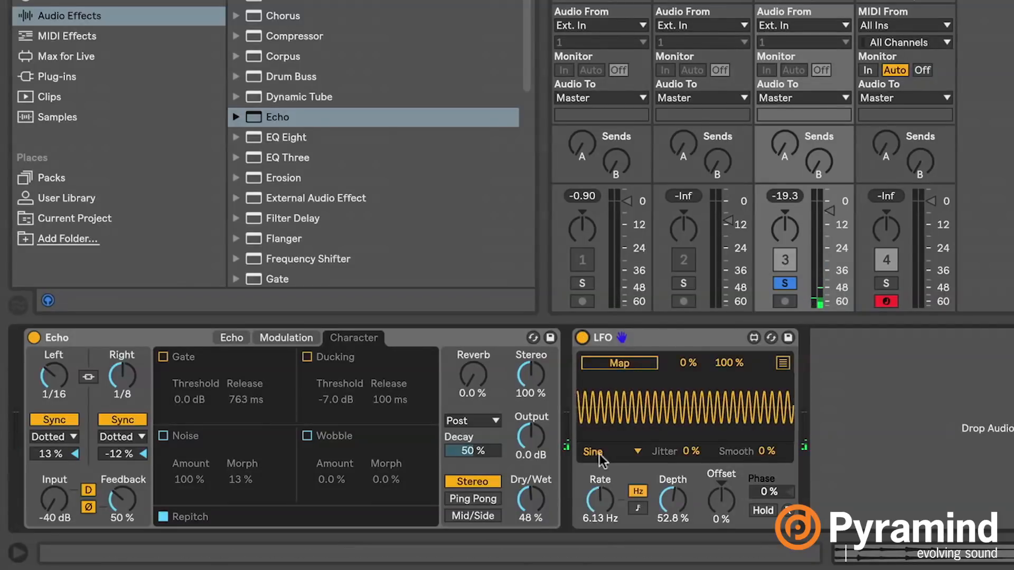
{"action": "left_click", "coordinate": [639, 508]}
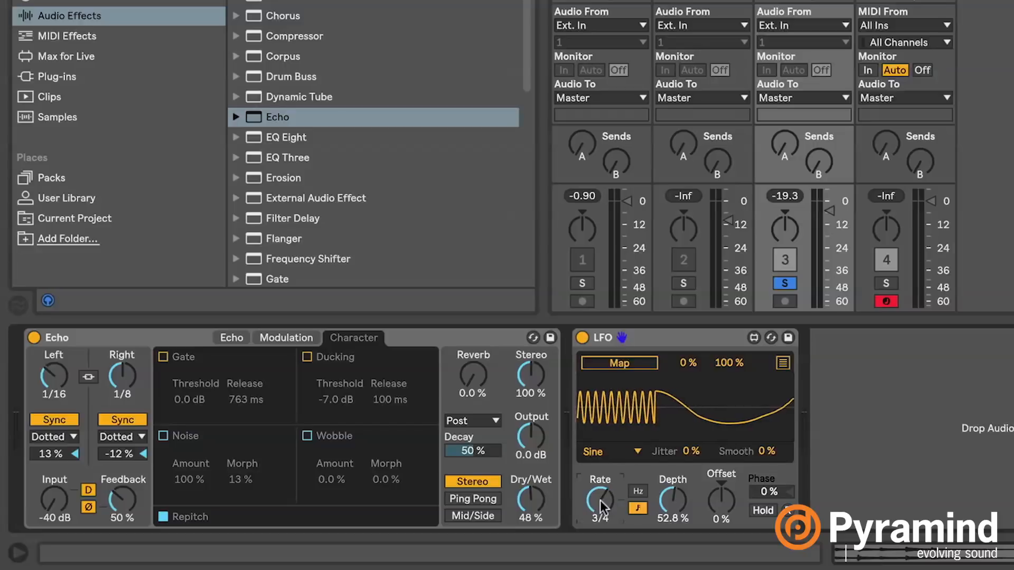
{"action": "left_click", "coordinate": [163, 436]}
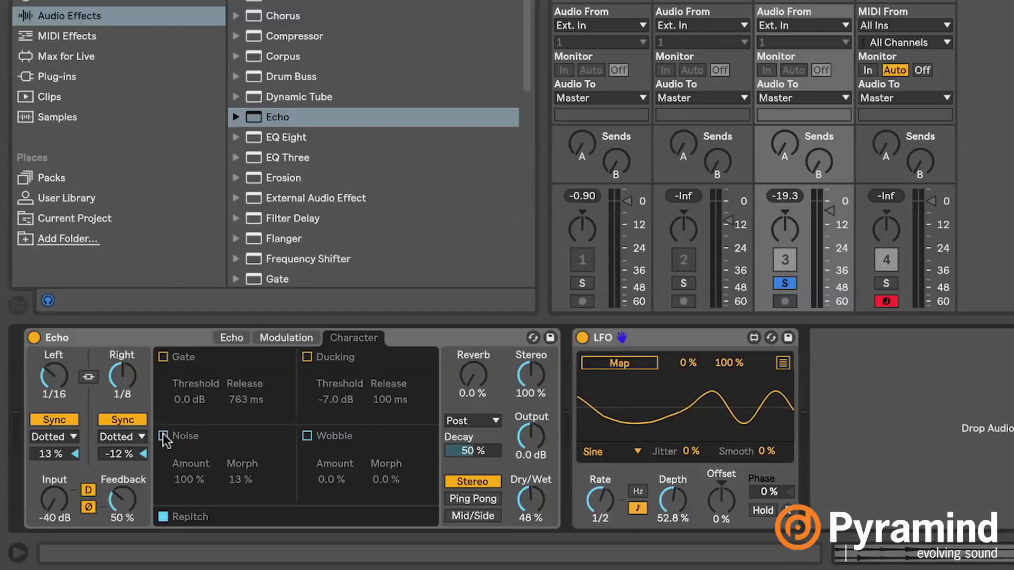
{"action": "left_click", "coordinate": [620, 360]}
{"action": "left_click", "coordinate": [242, 480]}
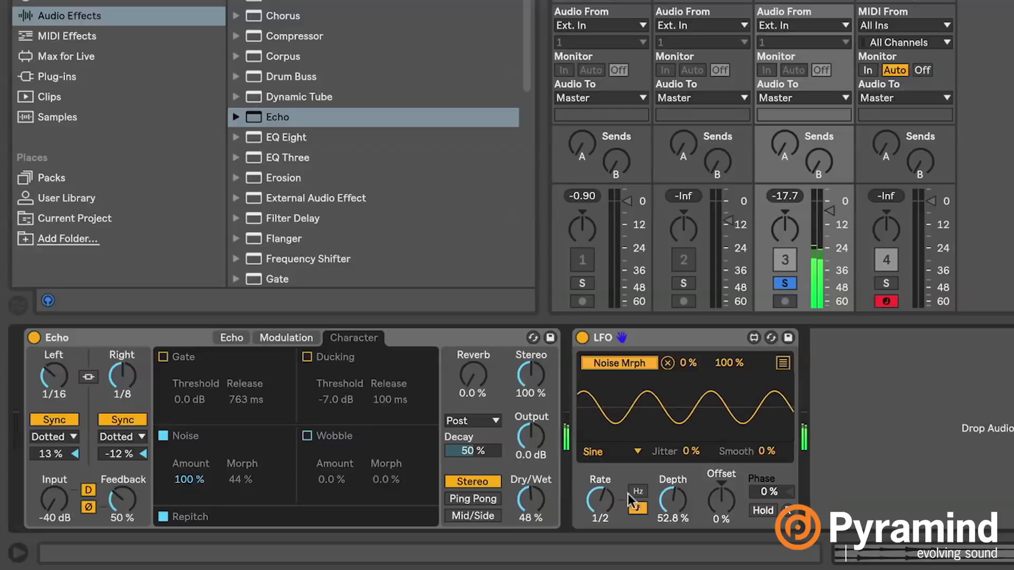
Raise the LFO depth to 60.6 % and switch Echo's Noise off.
{"action": "left_click_drag", "start_coordinate": [672, 500], "coordinate": [672, 489]}
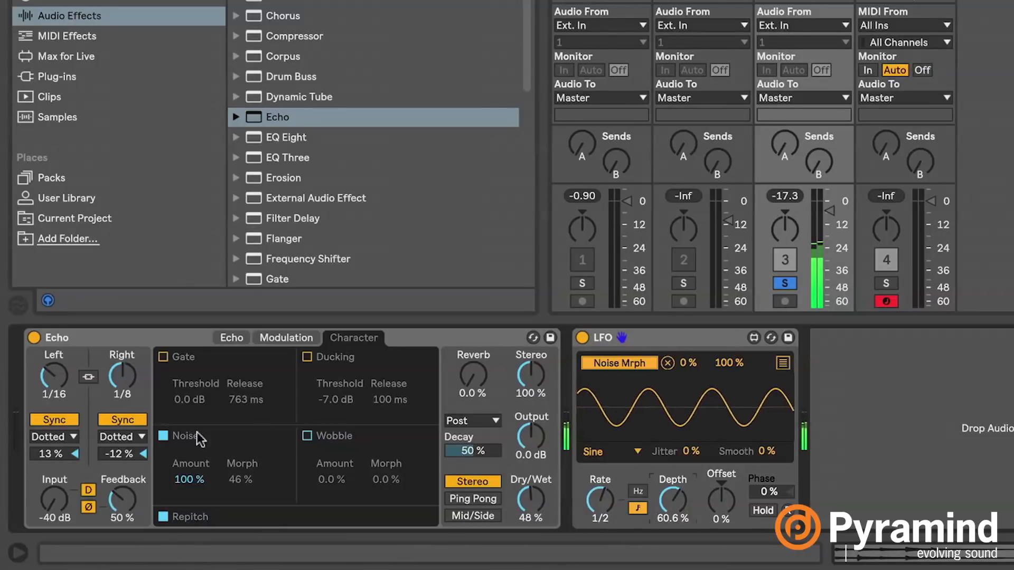
{"action": "left_click", "coordinate": [163, 436]}
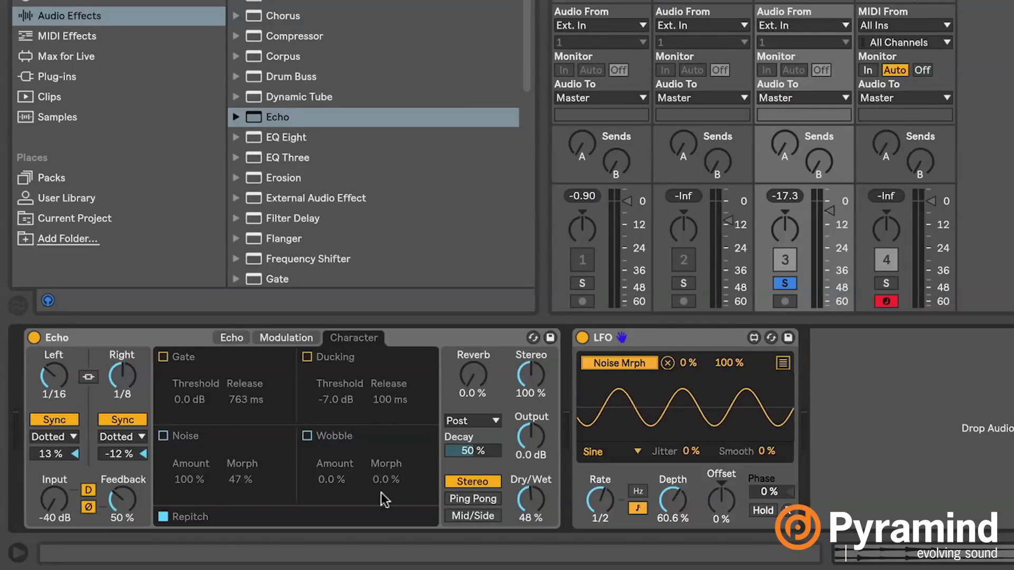
Audition Noise on and off with Echo's Dry/Wet at 100 %, and bring Dry/Wet back down to 50 %.
{"action": "left_click", "coordinate": [534, 498]}
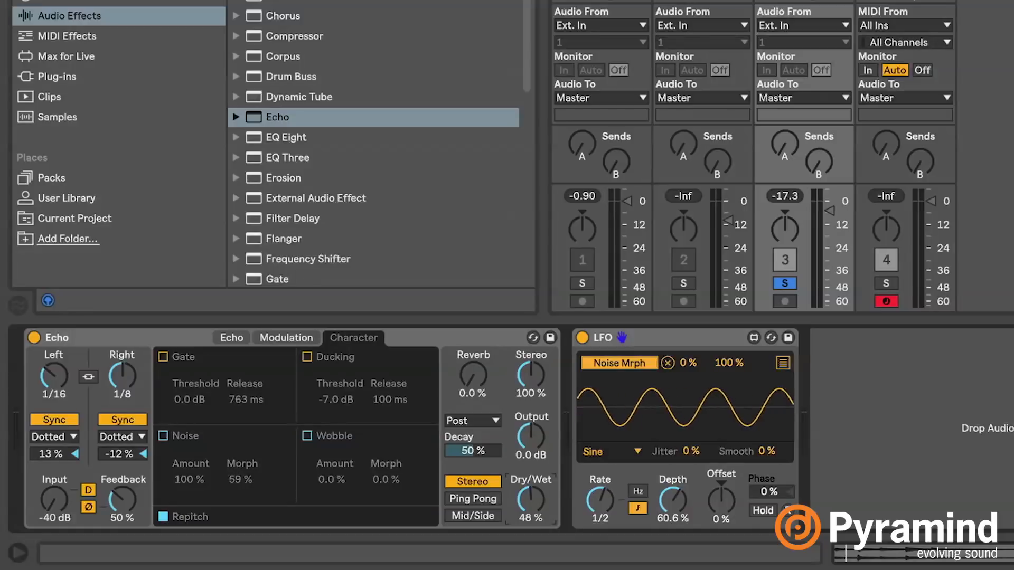
{"action": "left_click_drag", "start_coordinate": [535, 499], "coordinate": [535, 454]}
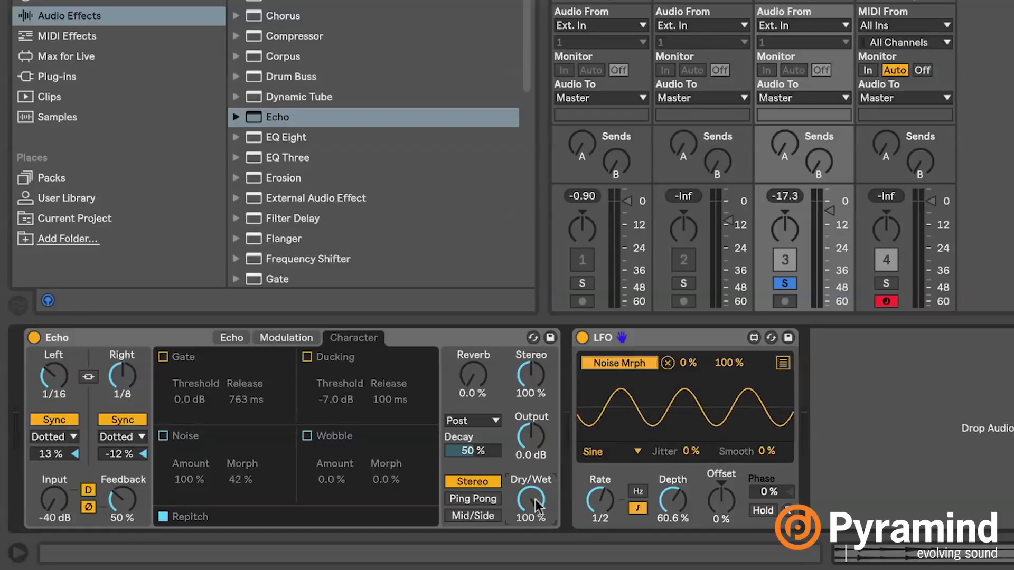
{"action": "left_click", "coordinate": [163, 435]}
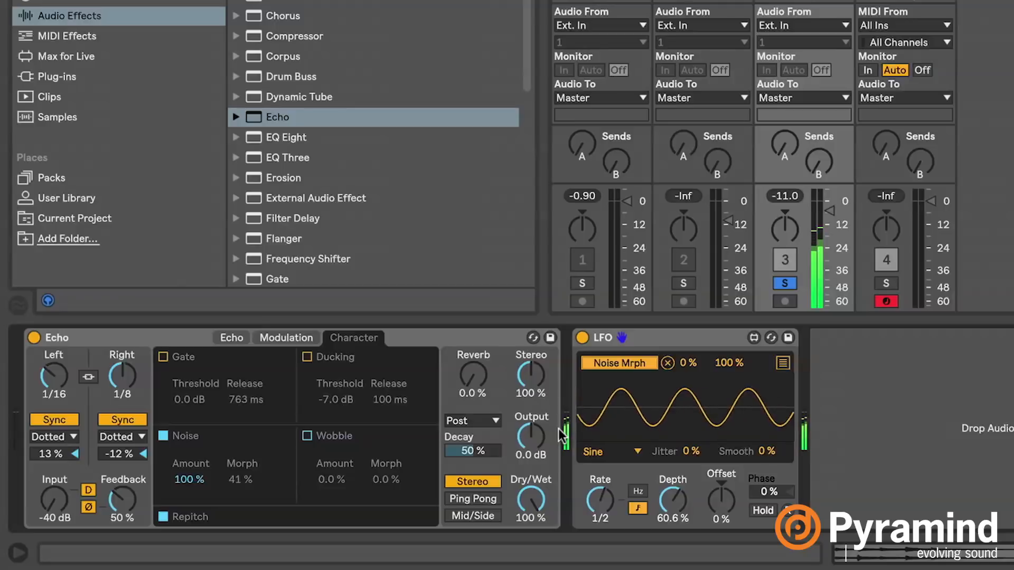
{"action": "left_click", "coordinate": [164, 435]}
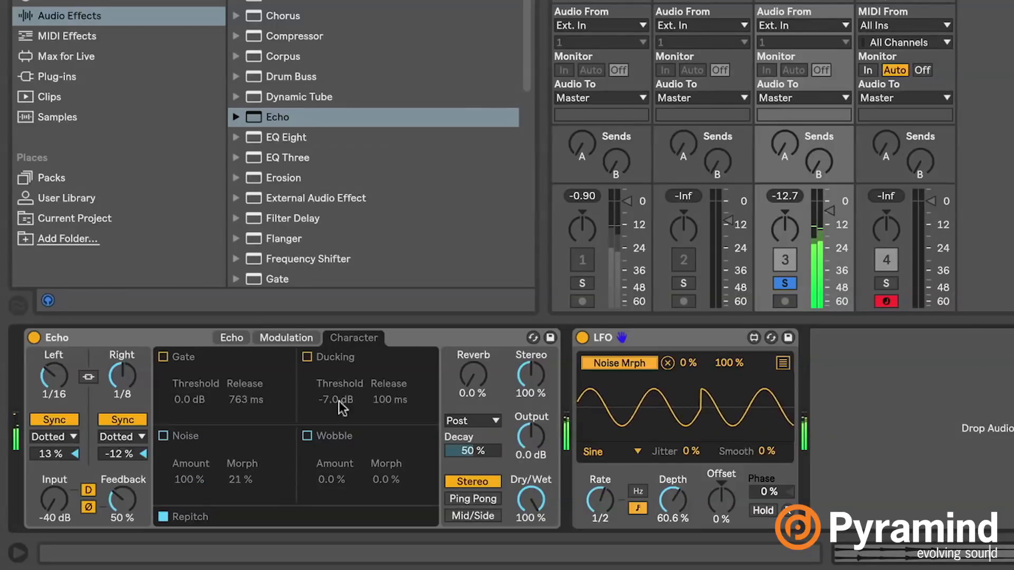
{"action": "left_click_drag", "start_coordinate": [530, 500], "coordinate": [530, 502]}
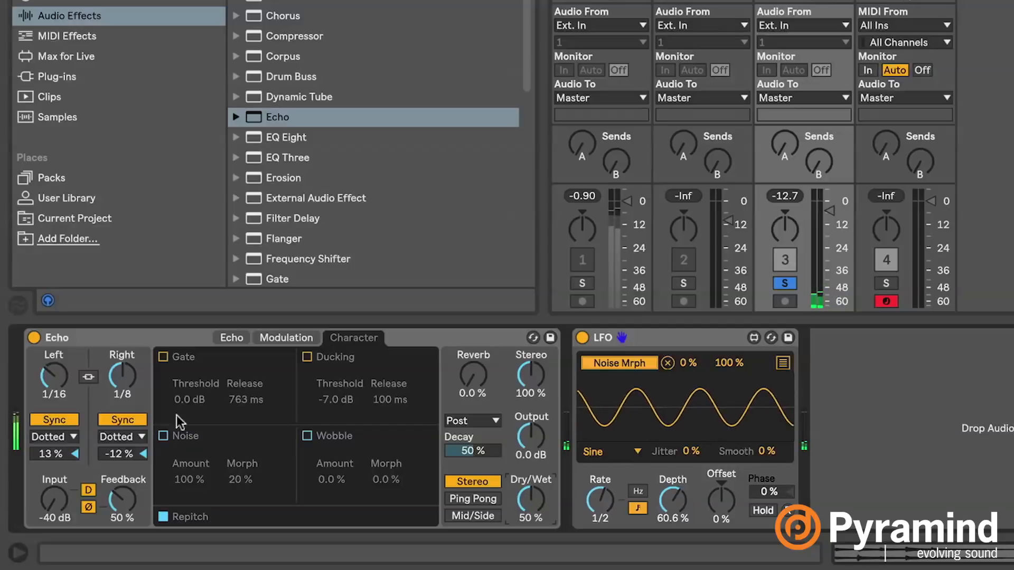
Set Echo's Input to 0.0 dB and lower the Noise Amount to 0.0 %.
{"action": "left_click", "coordinate": [63, 500]}
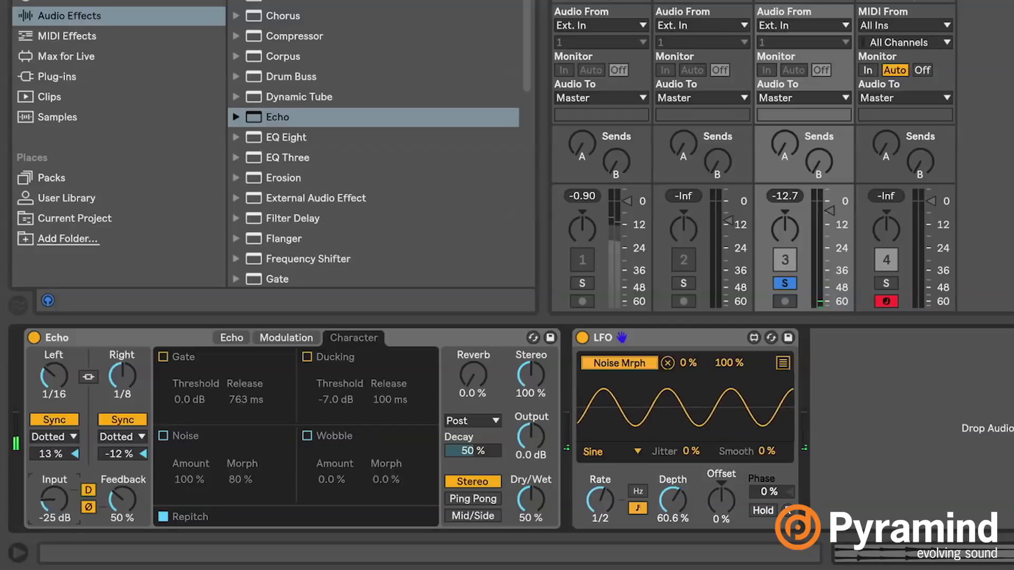
{"action": "type", "text": "0"}
{"action": "key", "text": "Return"}
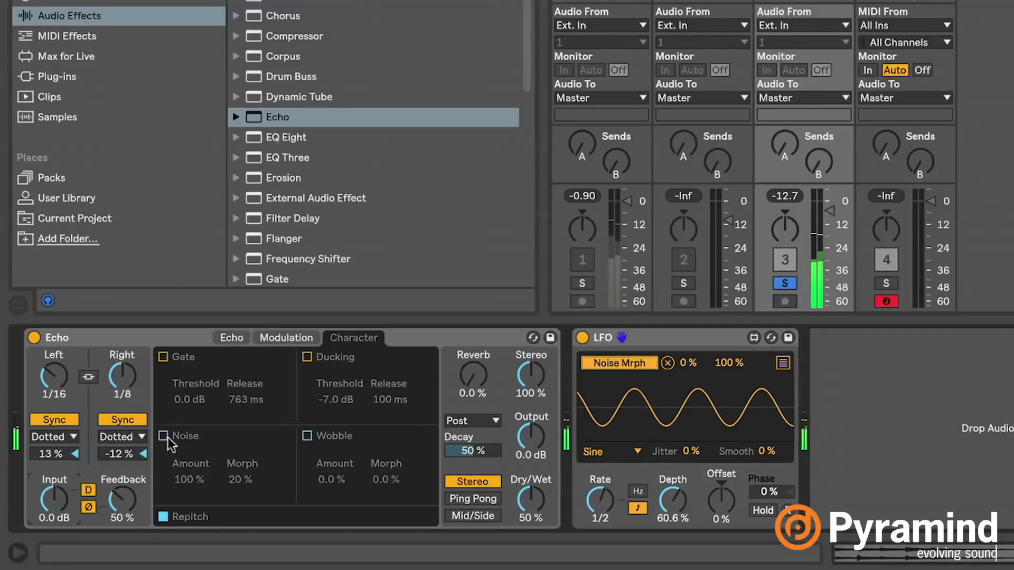
{"action": "left_click_drag", "start_coordinate": [186, 479], "coordinate": [186, 529]}
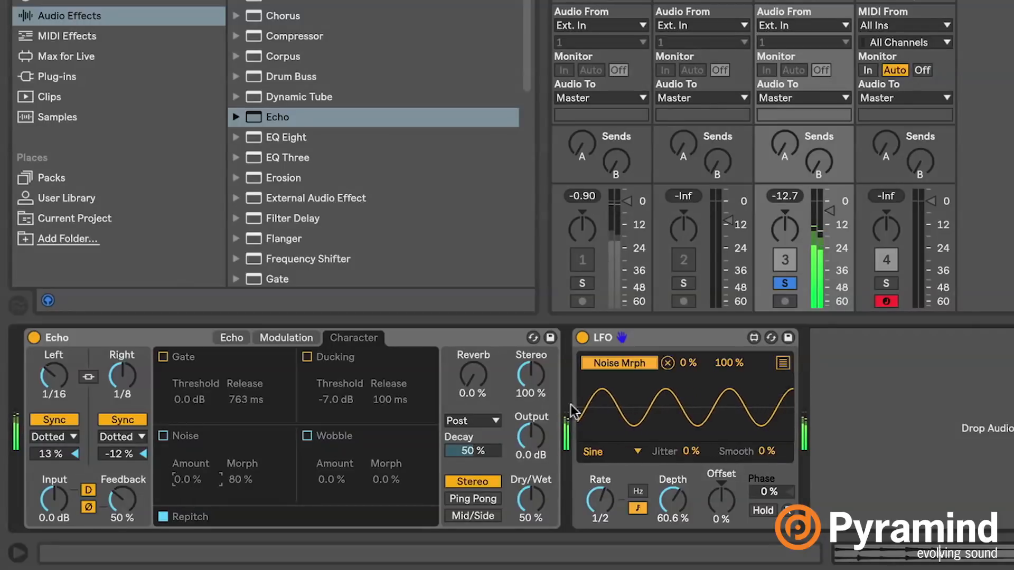
Remove the LFO's Noise Morph mapping and enable Noise with its Amount at 70 %.
{"action": "left_click", "coordinate": [667, 363]}
{"action": "left_click", "coordinate": [163, 436]}
{"action": "left_click_drag", "start_coordinate": [195, 484], "coordinate": [195, 436]}
Map the LFO to Noise Morph again, with its depth at 25.2 % and rate at 1/3.
{"action": "left_click", "coordinate": [613, 363]}
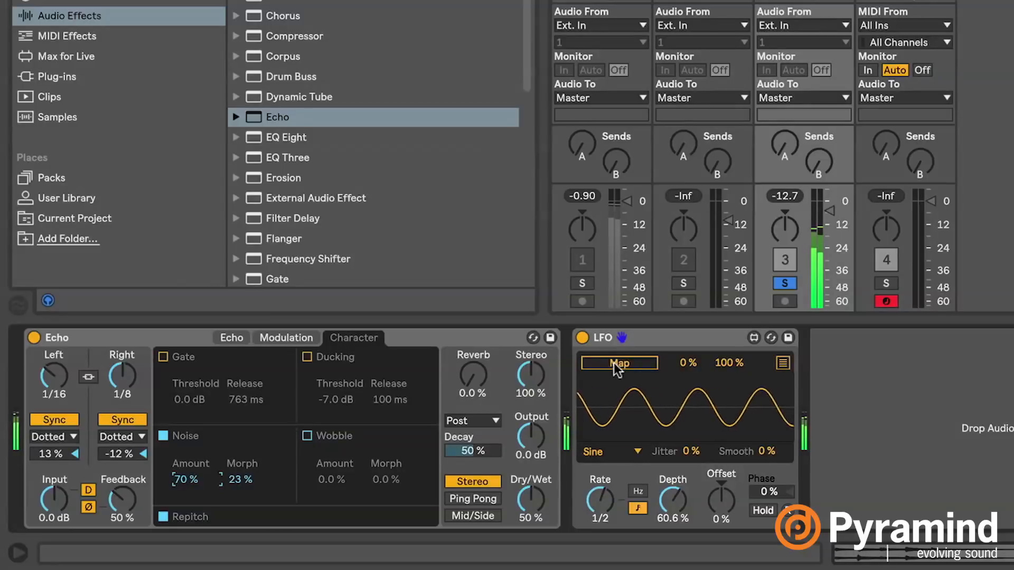
{"action": "left_click", "coordinate": [243, 482]}
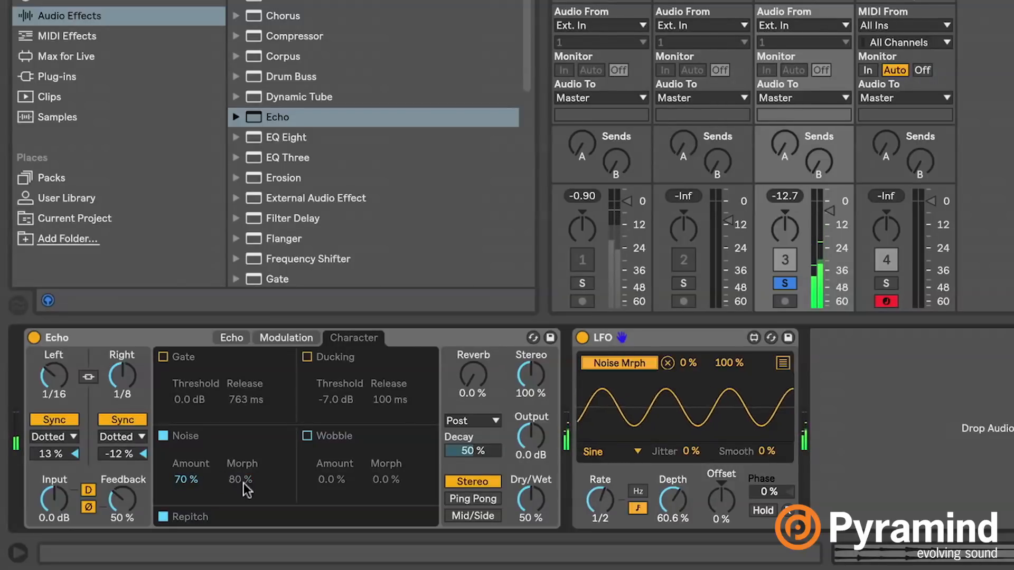
{"action": "left_click_drag", "start_coordinate": [675, 502], "coordinate": [593, 505]}
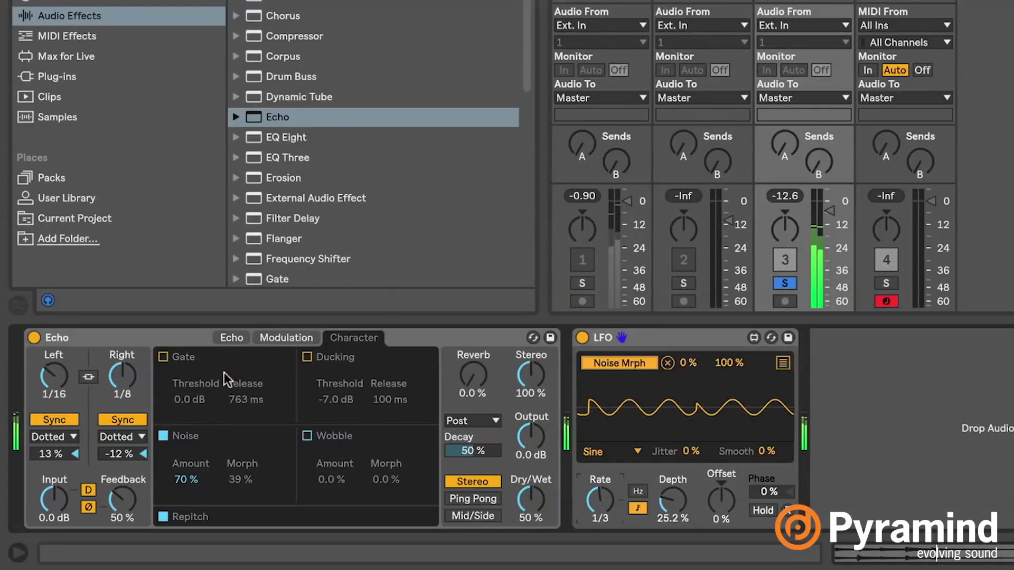
Switch Noise off and enable Wobble with Amount 18 % and Morph 89 %.
{"action": "left_click", "coordinate": [163, 437]}
{"action": "left_click", "coordinate": [307, 436]}
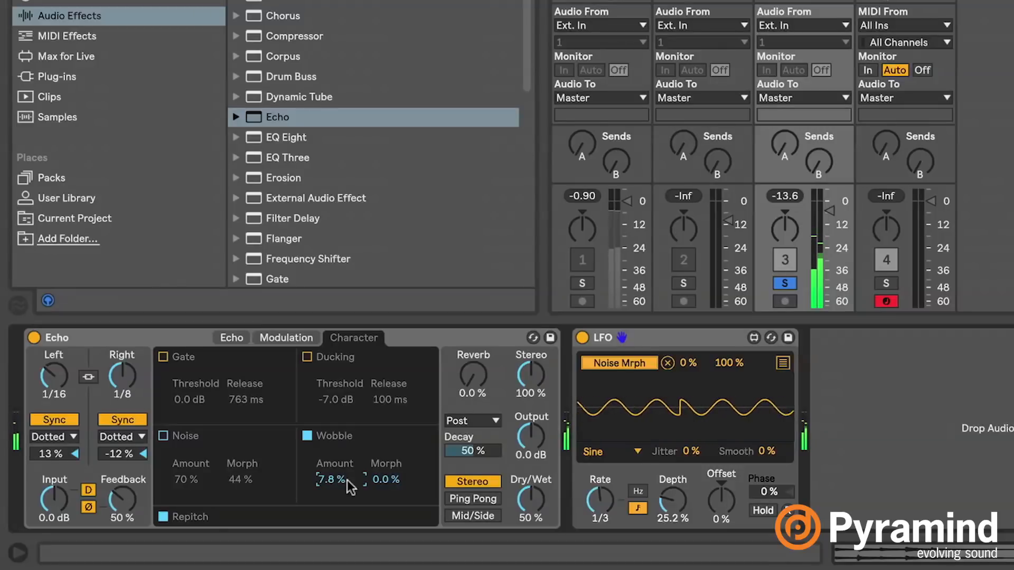
{"action": "left_click", "coordinate": [385, 477]}
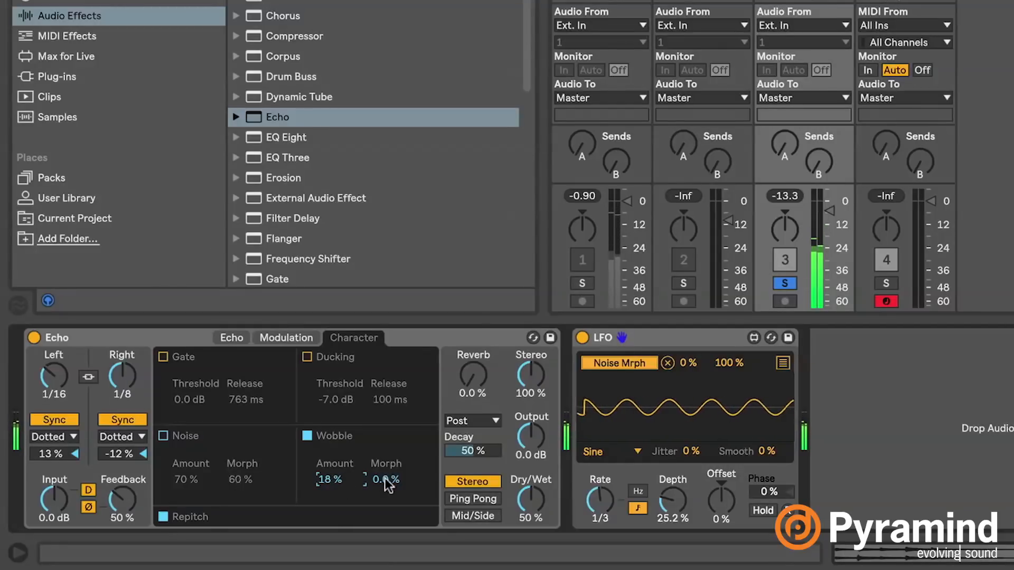
{"action": "left_click_drag", "start_coordinate": [387, 483], "coordinate": [387, 394]}
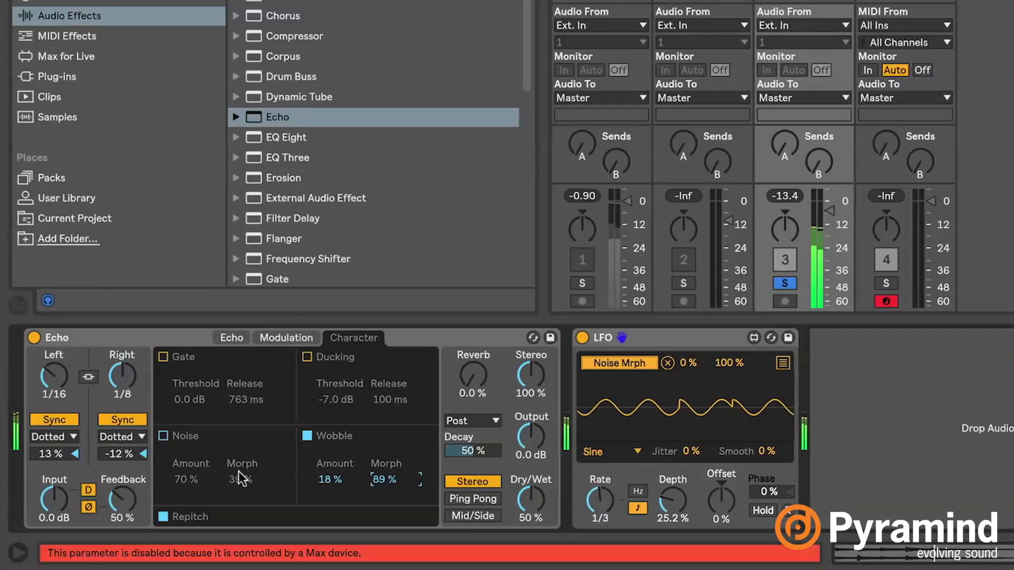
Audition Noise alongside Wobble, set the Noise Amount to 59 %, and switch Noise off again.
{"action": "left_click", "coordinate": [163, 436]}
{"action": "key", "text": "XF86AudioRaiseVolume"}
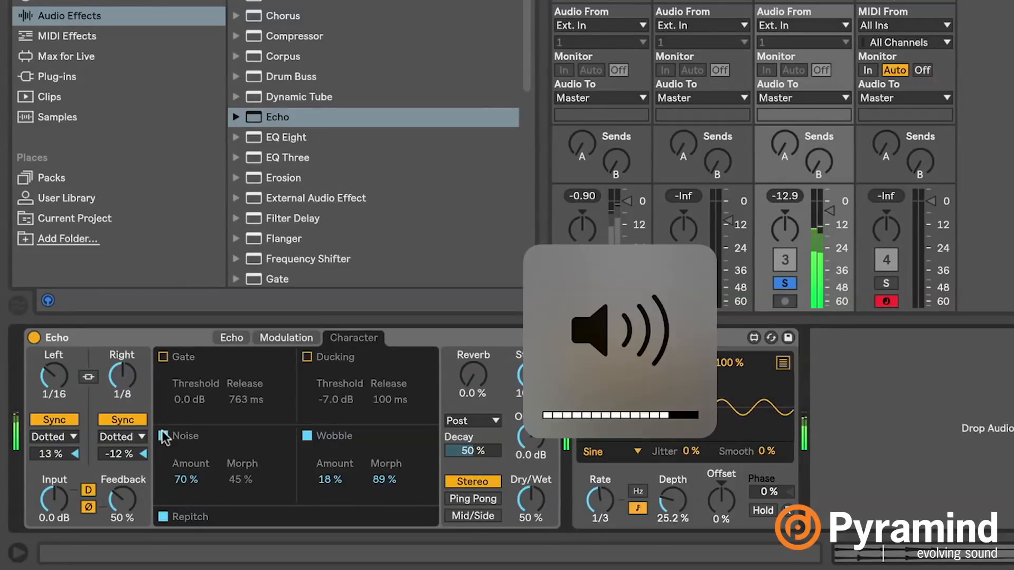
{"action": "left_click_drag", "start_coordinate": [186, 477], "coordinate": [186, 484]}
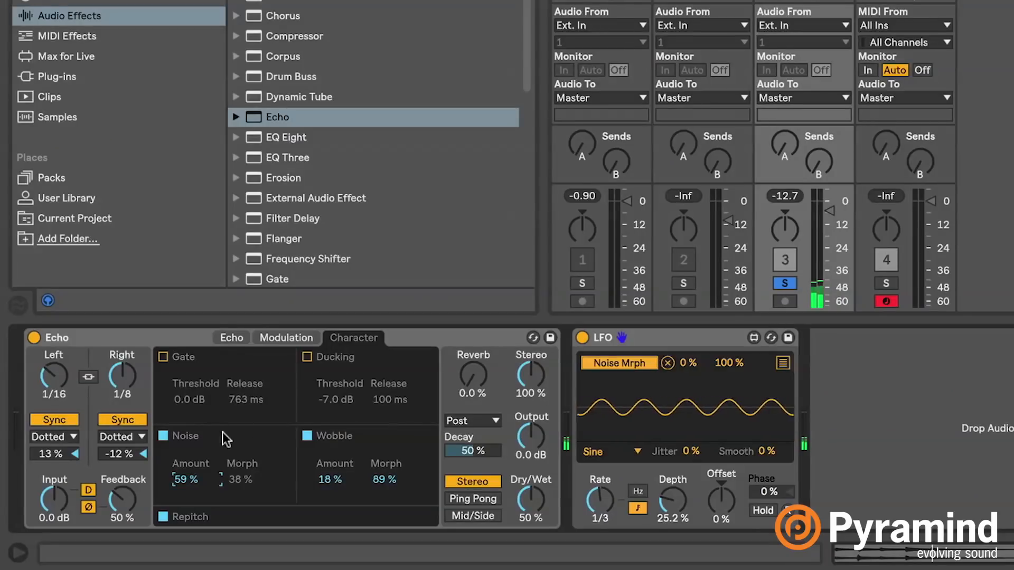
{"action": "left_click", "coordinate": [164, 435]}
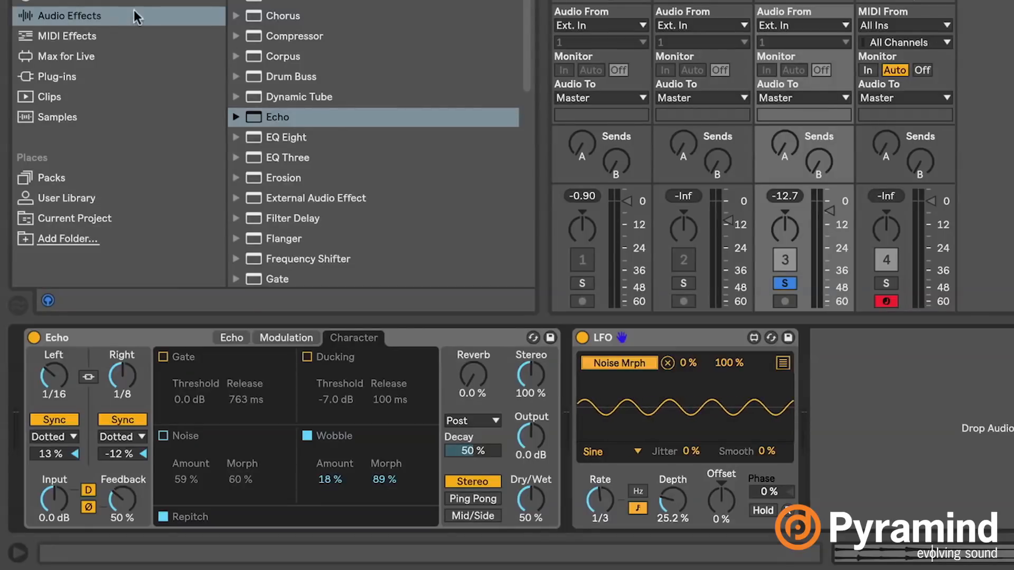
Set Echo's Reverb to 53 % placed Pre, and enable Noise to hear the combination.
{"action": "left_click_drag", "start_coordinate": [468, 377], "coordinate": [468, 347]}
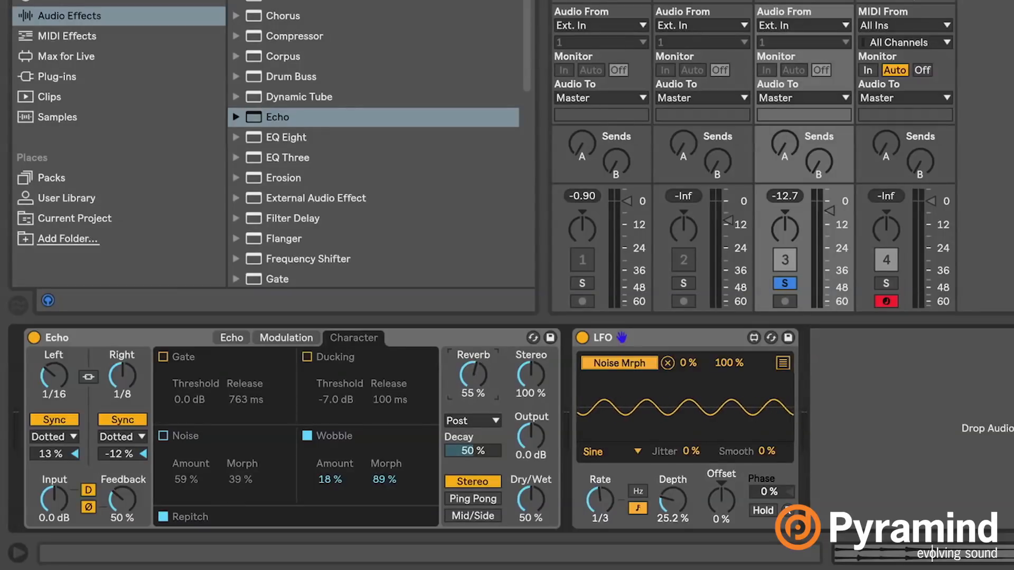
{"action": "left_click", "coordinate": [476, 421]}
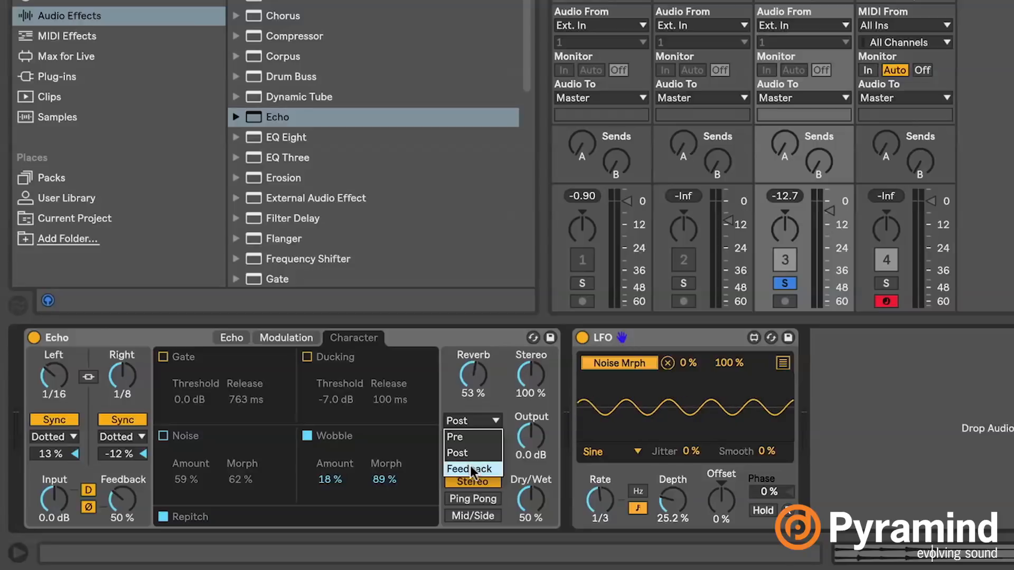
{"action": "left_click", "coordinate": [475, 436]}
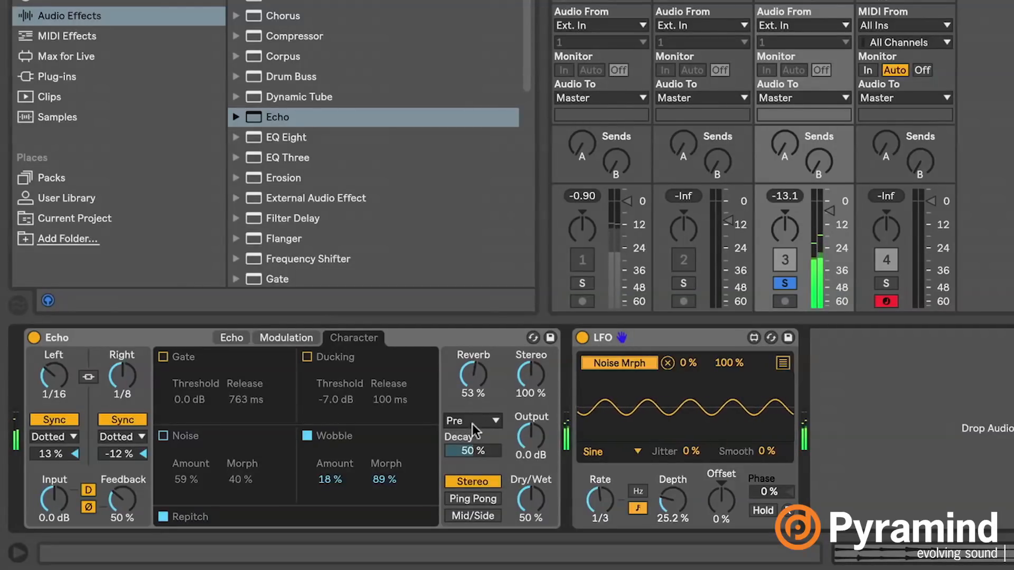
{"action": "left_click", "coordinate": [163, 436]}
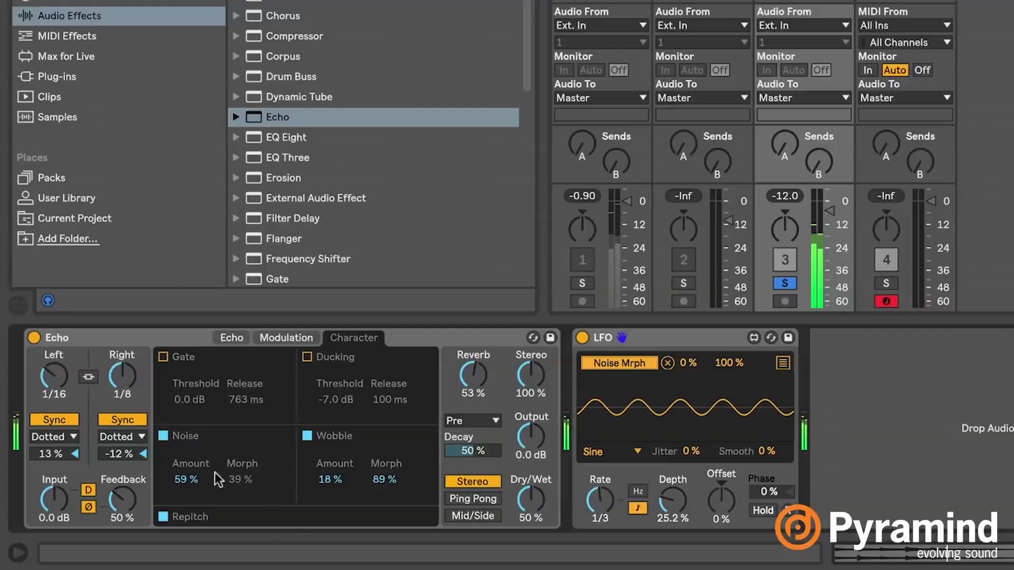
Change the reverb placement to Post and set the channel mode to Ping Pong.
{"action": "left_click", "coordinate": [470, 421]}
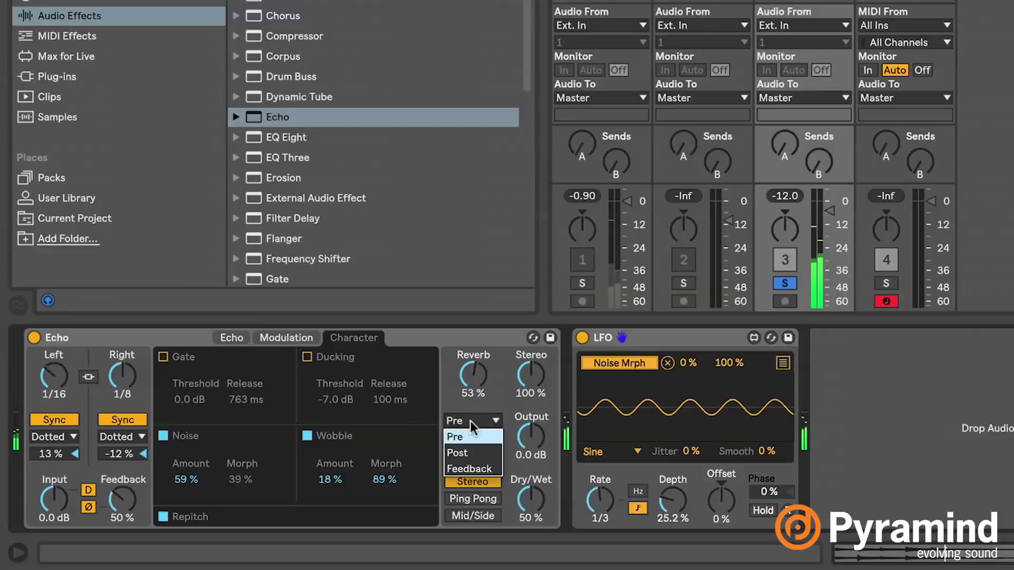
{"action": "left_click", "coordinate": [472, 446]}
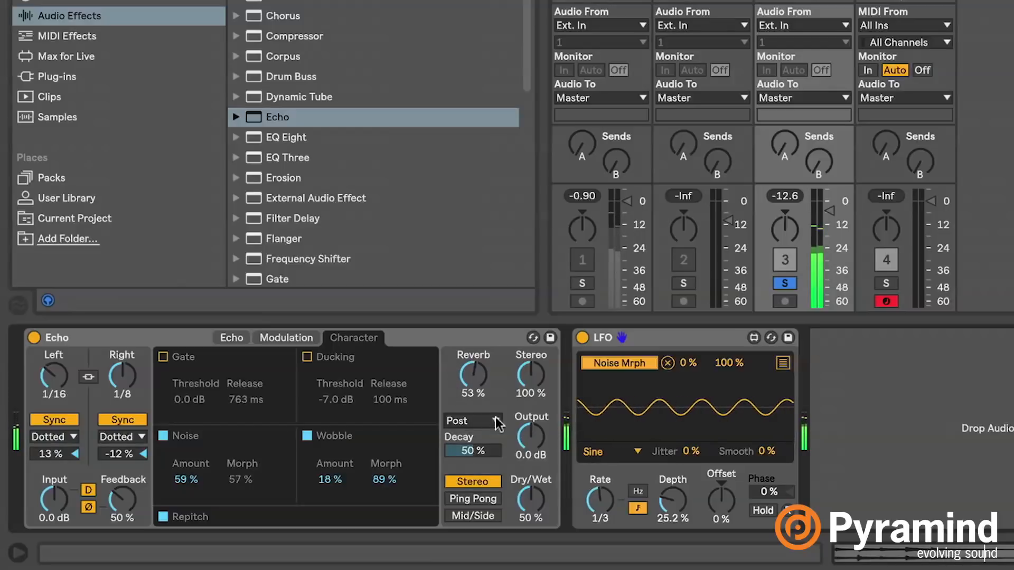
{"action": "left_click", "coordinate": [474, 498]}
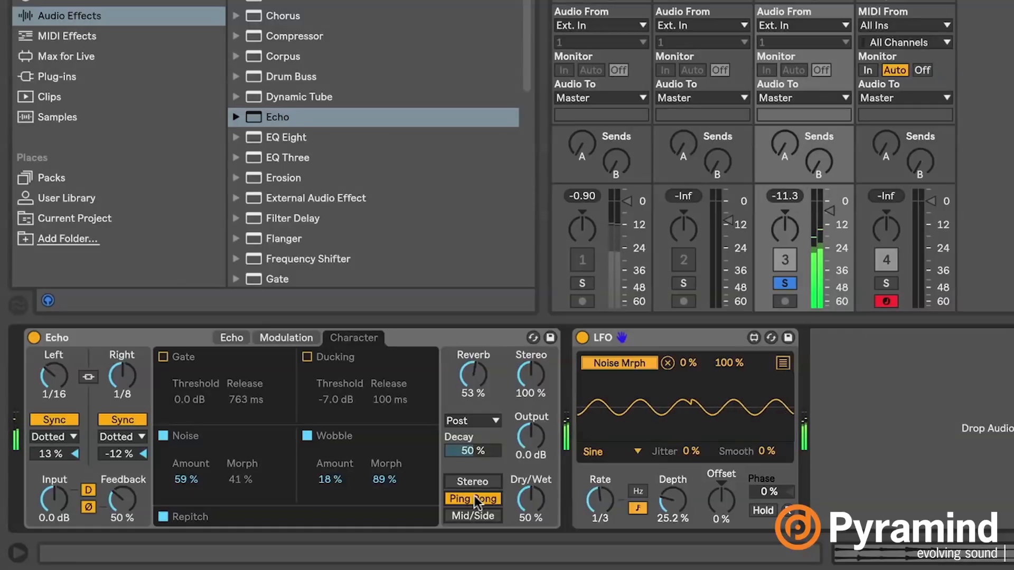
Show Echo's filter curve and raise the cutoff frequencies of both the low-pass and high-pass filters.
{"action": "left_click", "coordinate": [232, 338]}
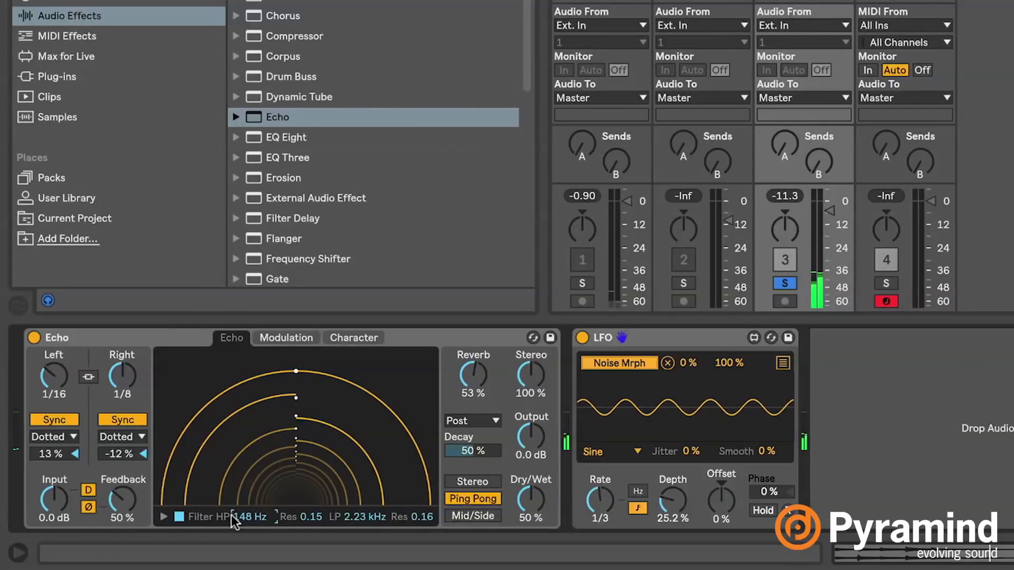
{"action": "left_click", "coordinate": [163, 516]}
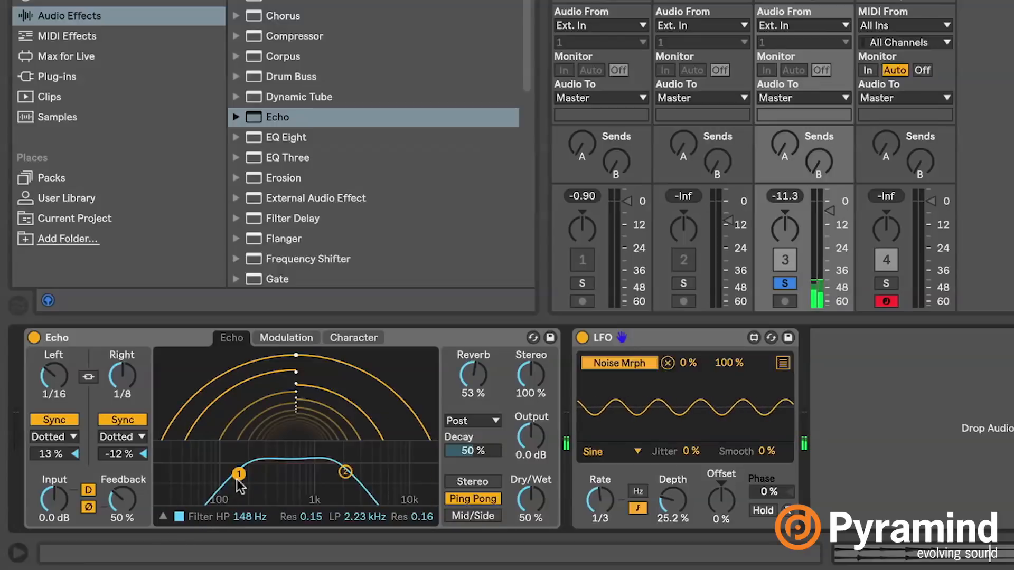
{"action": "left_click_drag", "start_coordinate": [348, 478], "coordinate": [377, 474]}
{"action": "left_click_drag", "start_coordinate": [239, 473], "coordinate": [265, 477]}
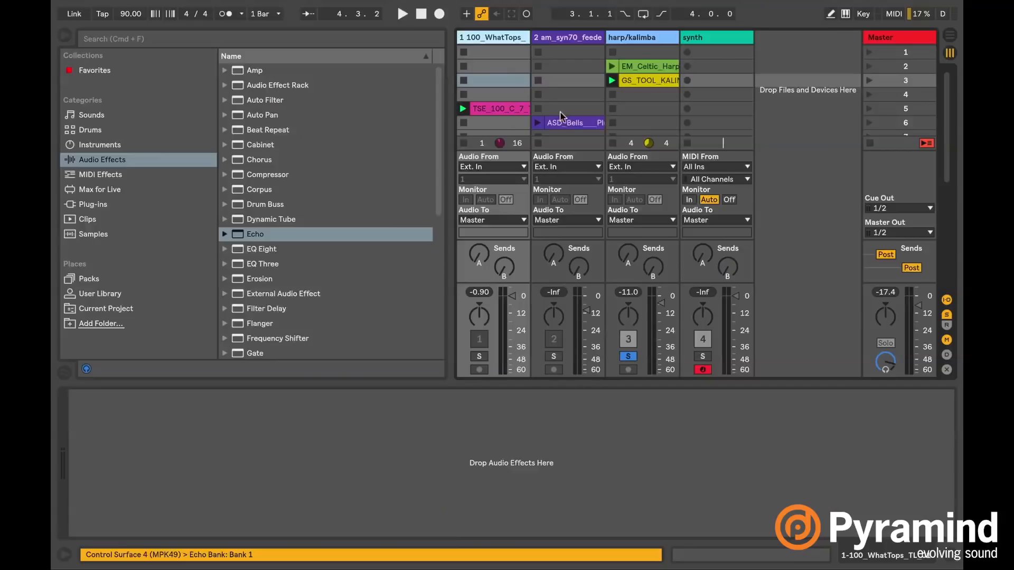
Play the ASD_Bells clip on track 2 together with an activated track 1, and raise the system volume.
{"action": "left_click", "coordinate": [564, 122]}
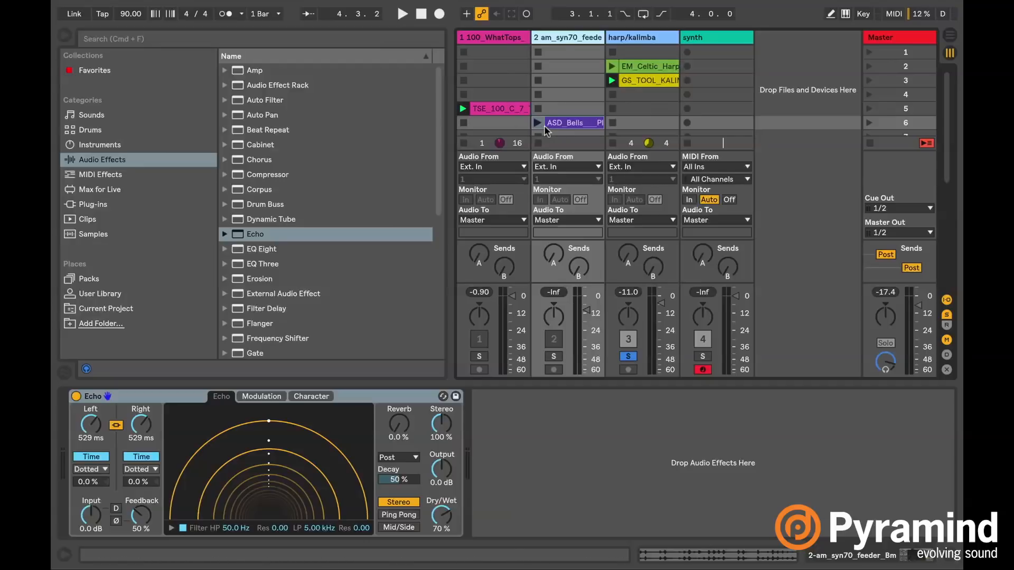
{"action": "left_click", "coordinate": [564, 123]}
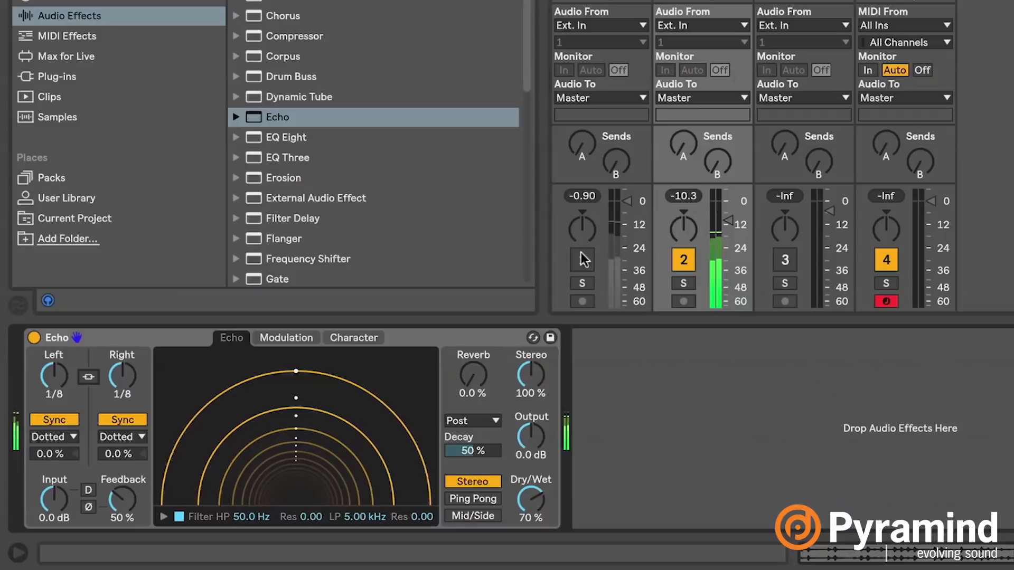
{"action": "left_click", "coordinate": [581, 253]}
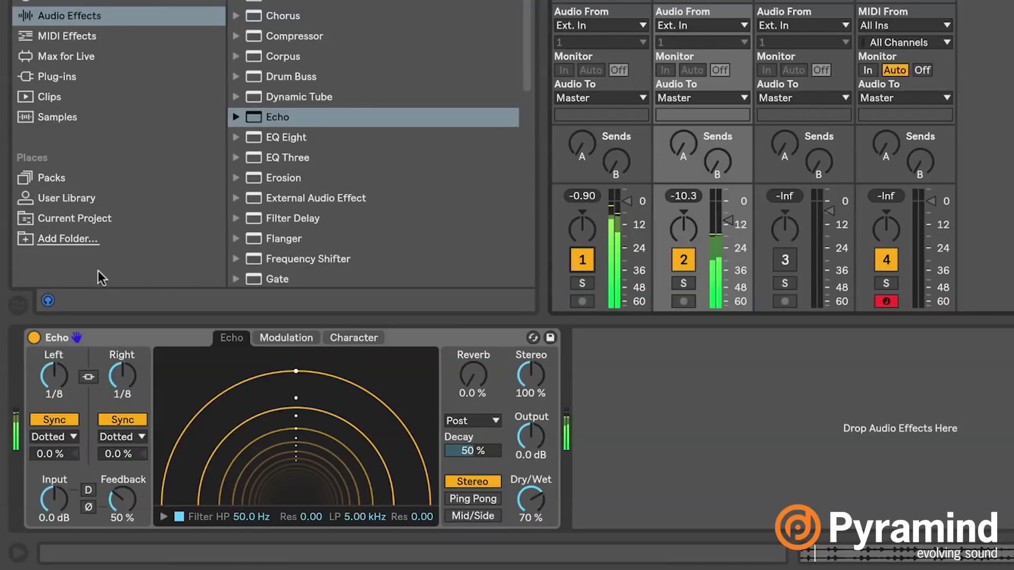
{"action": "key", "text": "XF86AudioRaiseVolume"}
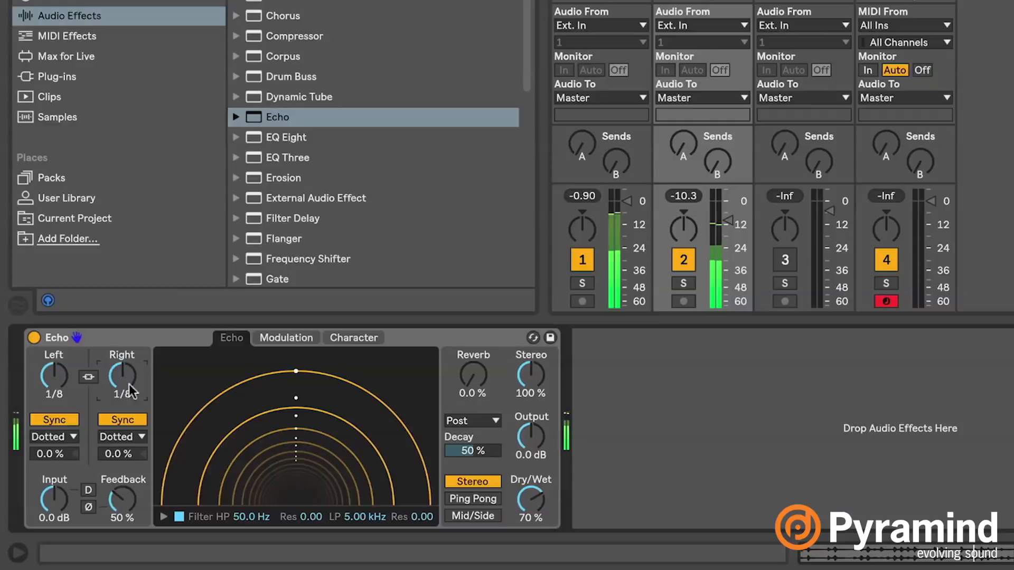
Try the right delay at 1/16, set its offset to 33 %, and switch it to Time mode at 94.7 ms.
{"action": "left_click_drag", "start_coordinate": [122, 376], "coordinate": [122, 391]}
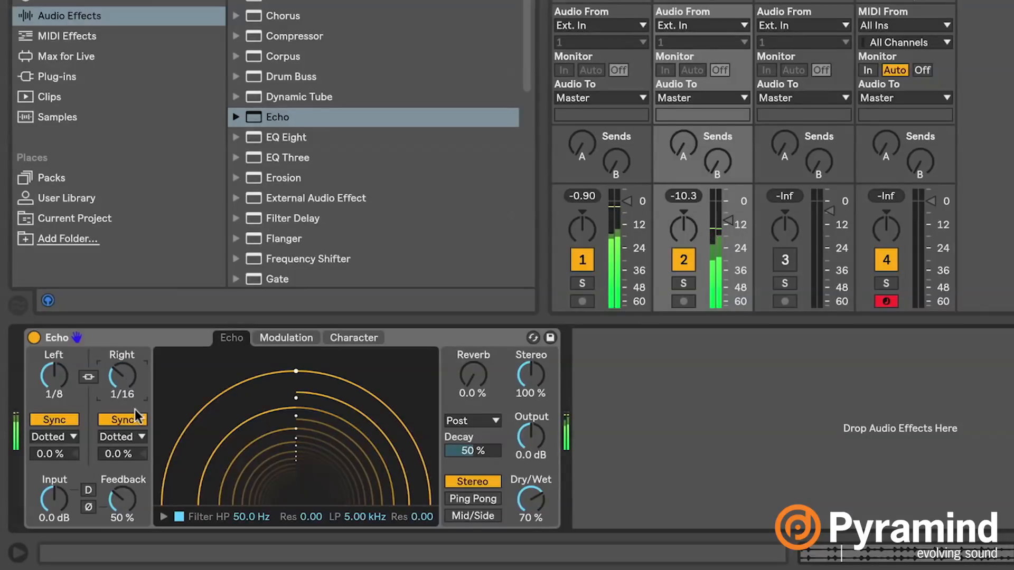
{"action": "left_click_drag", "start_coordinate": [135, 455], "coordinate": [135, 435]}
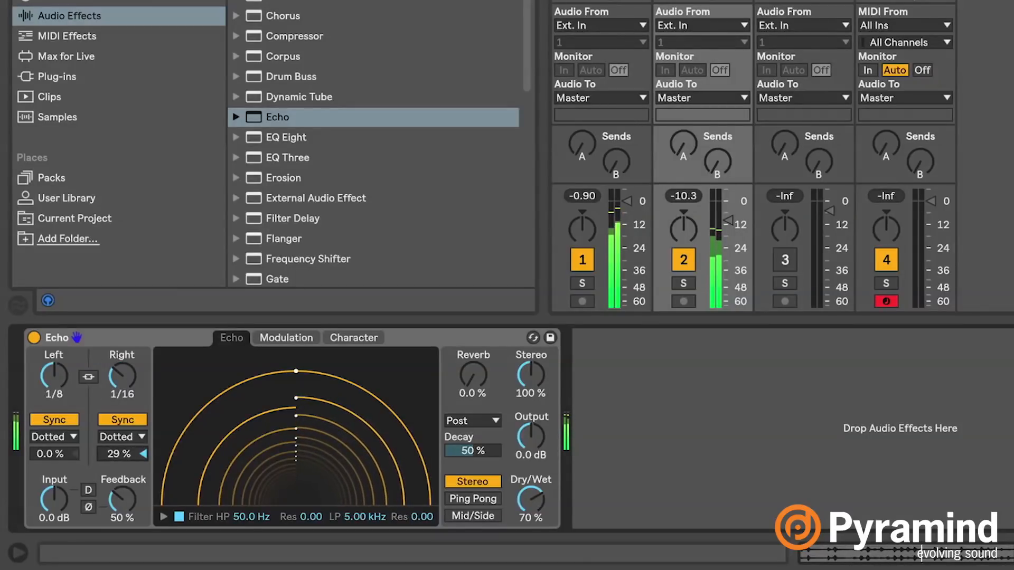
{"action": "left_click", "coordinate": [122, 420]}
{"action": "left_click_drag", "start_coordinate": [122, 376], "coordinate": [122, 397]}
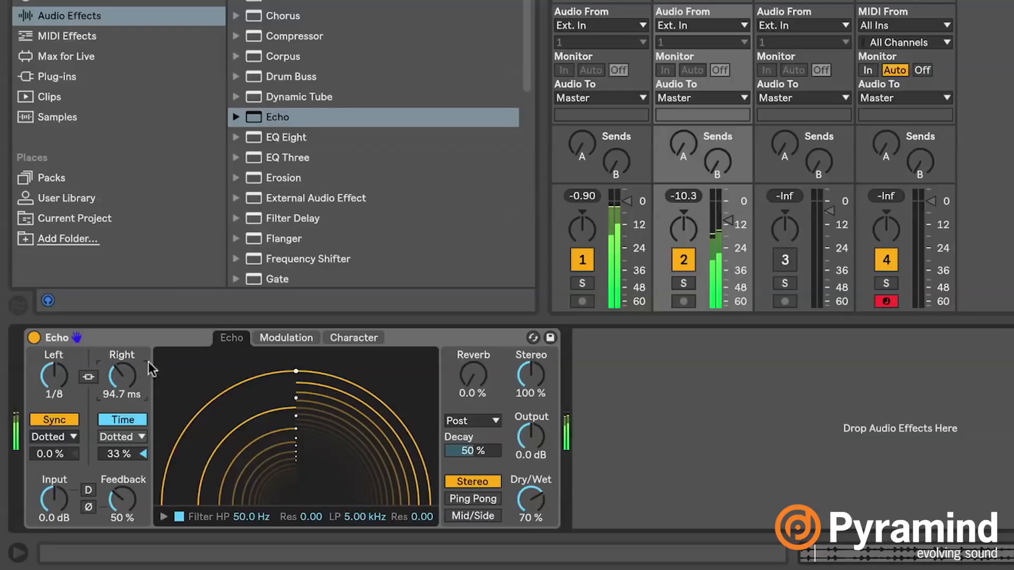
Rebalance the levels by raising track 2 and setting track 1 to -5.0 dB, and shorten the right delay to 76.2 ms.
{"action": "left_click_drag", "start_coordinate": [728, 220], "coordinate": [728, 219]}
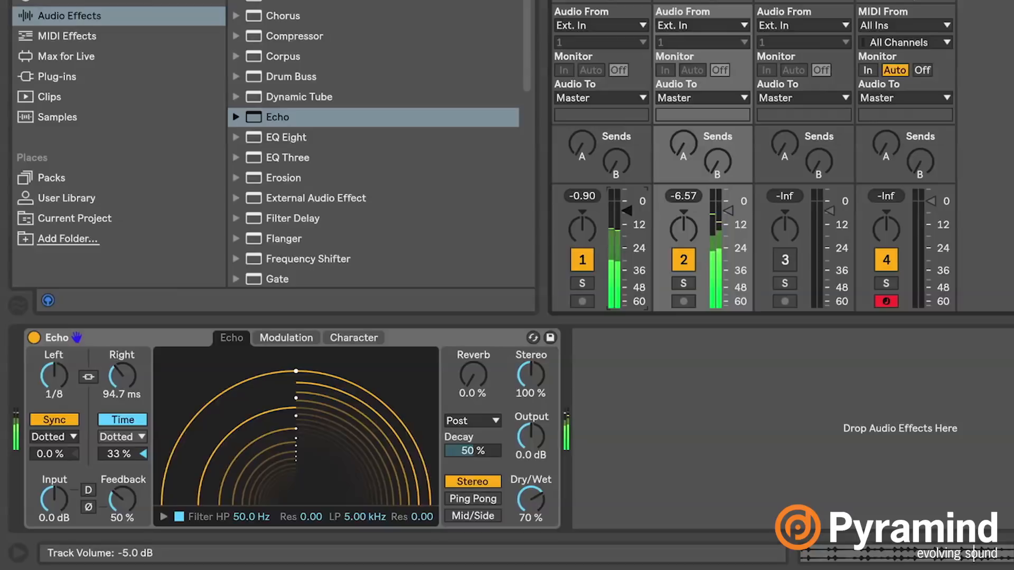
{"action": "mouse_move", "coordinate": [124, 377]}
{"action": "left_mouse_down"}
{"action": "mouse_move", "coordinate": [125, 349]}
{"action": "mouse_move", "coordinate": [124, 379]}
{"action": "left_mouse_up"}
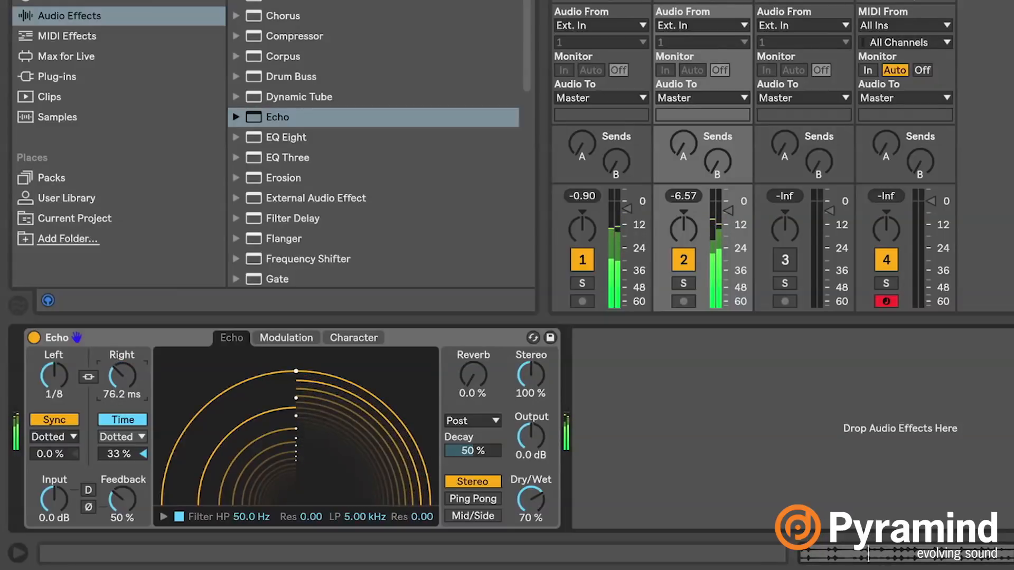